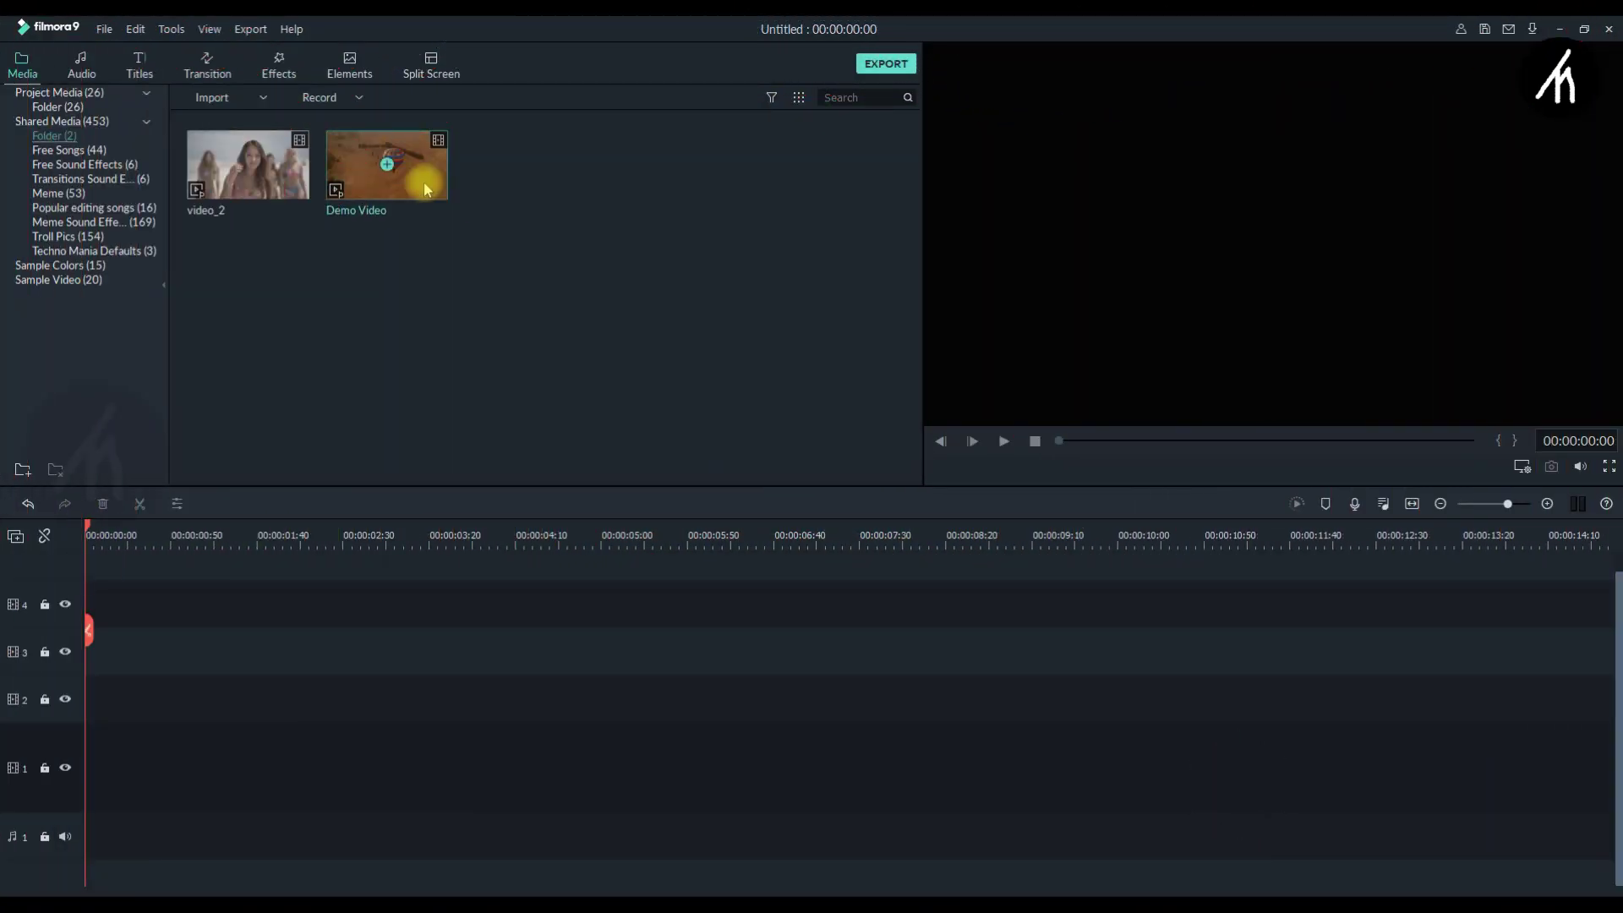
- Add Demo Video to track 1 keeping 60fps settings, and cut it down to its first 5 seconds
left_click_drag(406, 171, 89, 762)
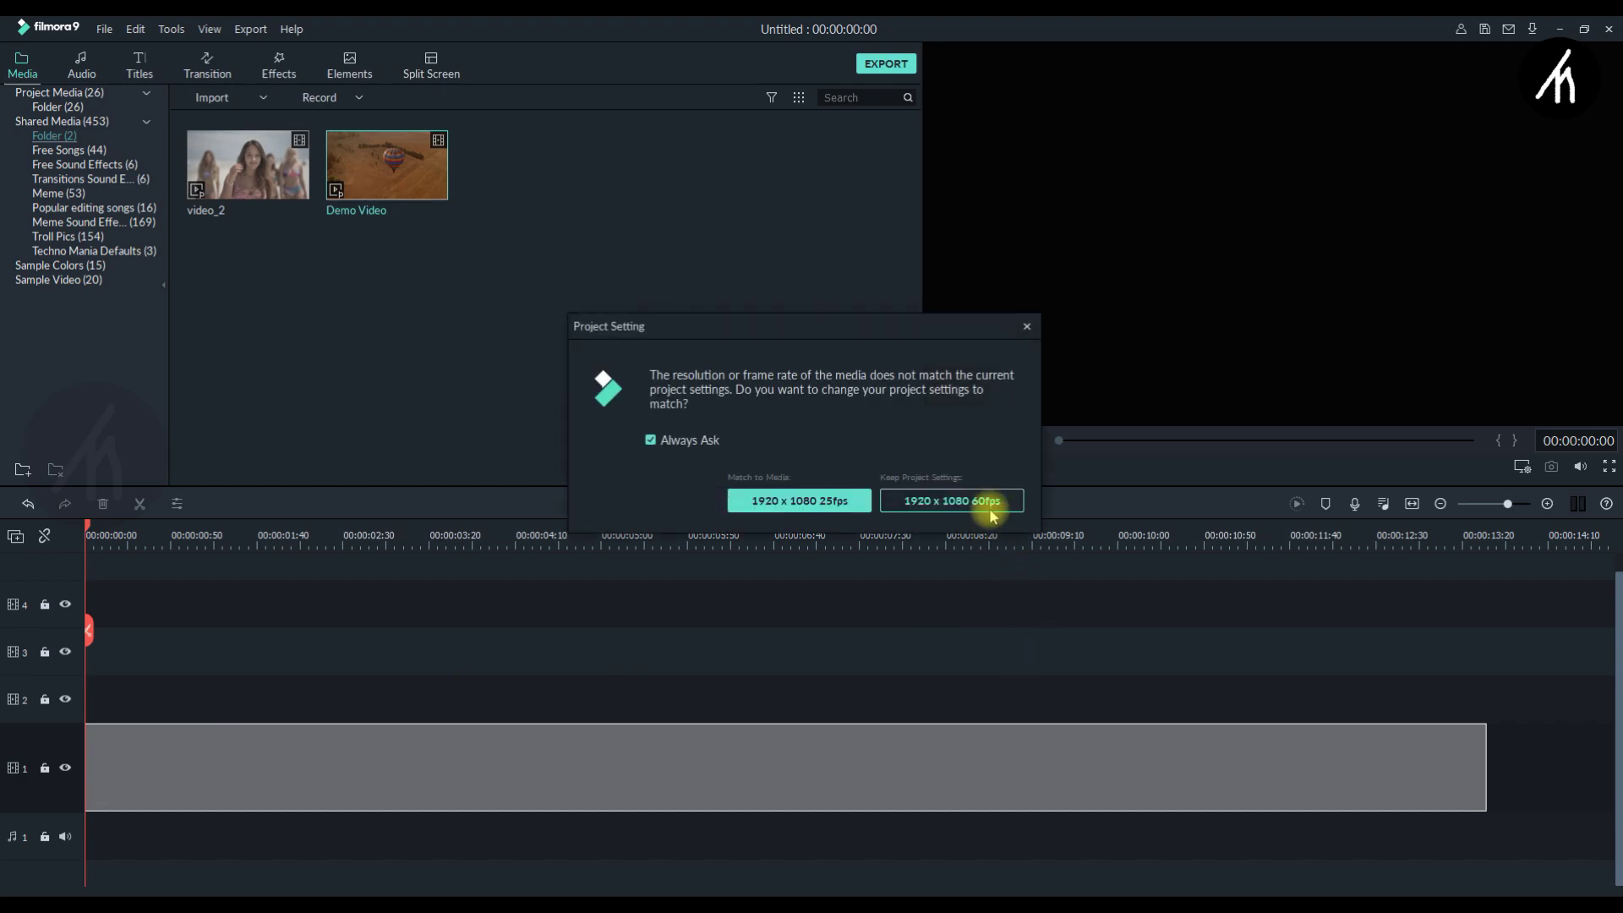
left_click(951, 502)
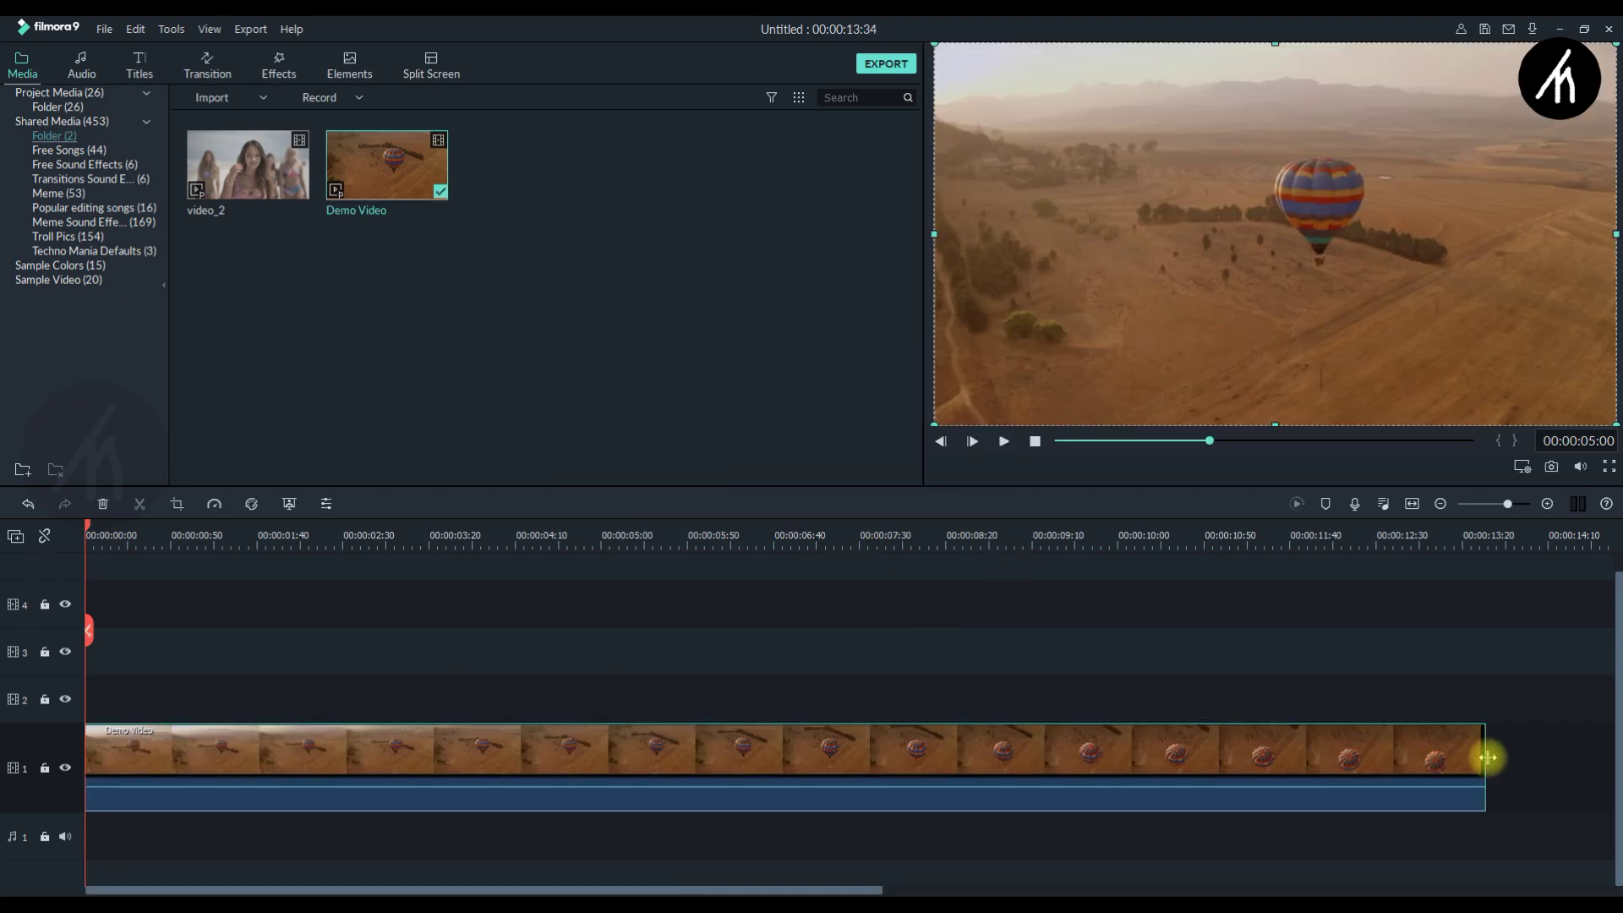
left_click(644, 538)
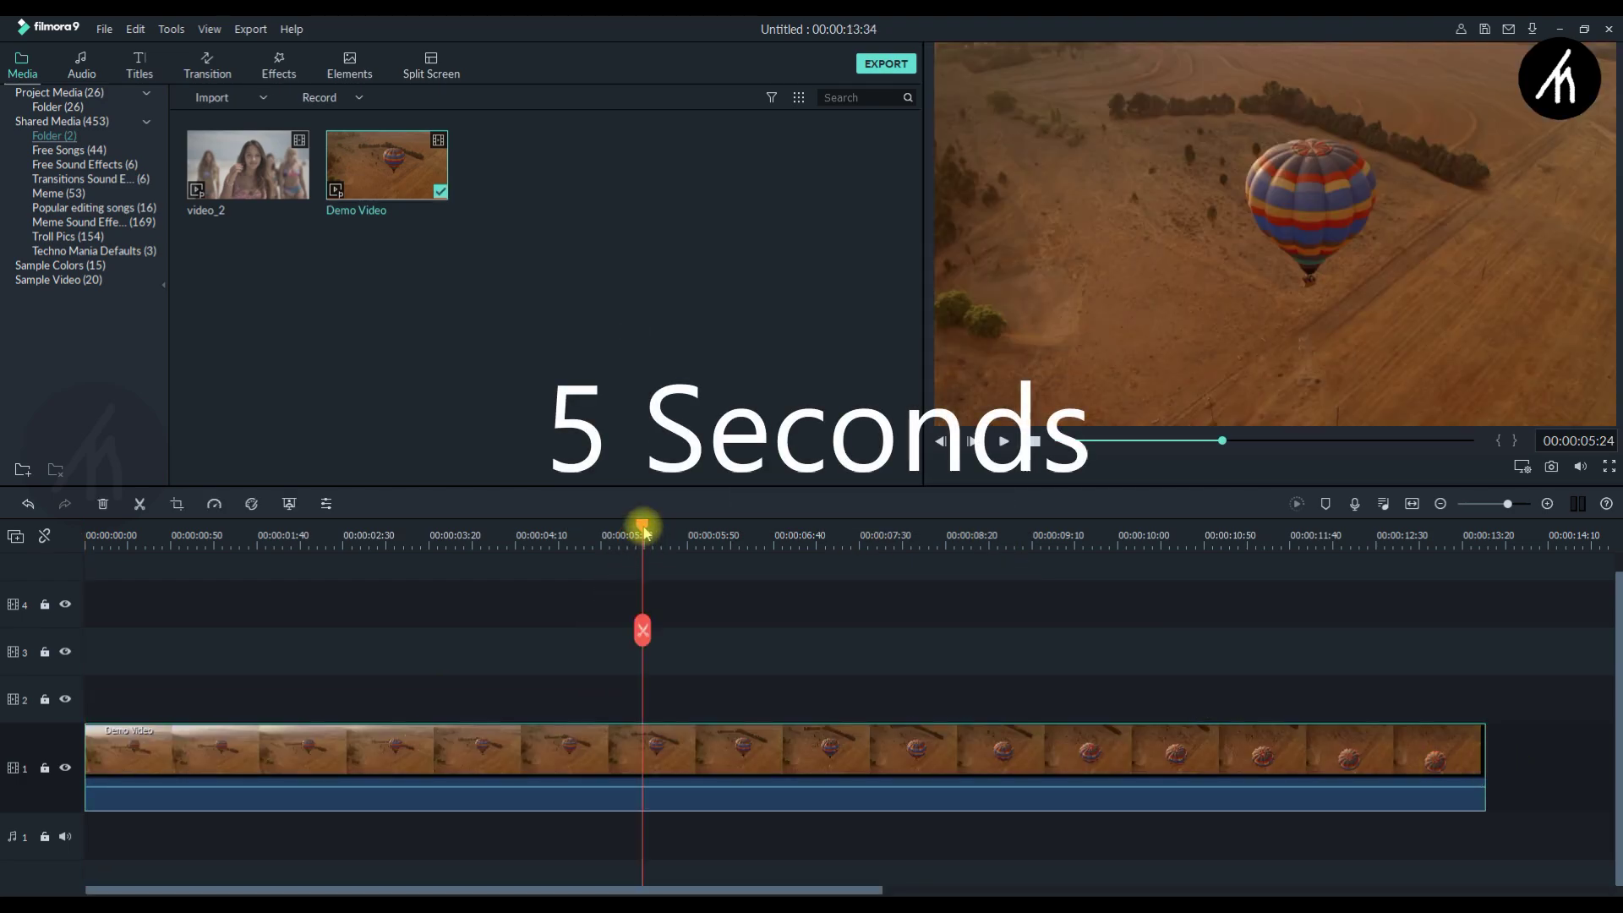
left_click_drag(635, 530, 607, 539)
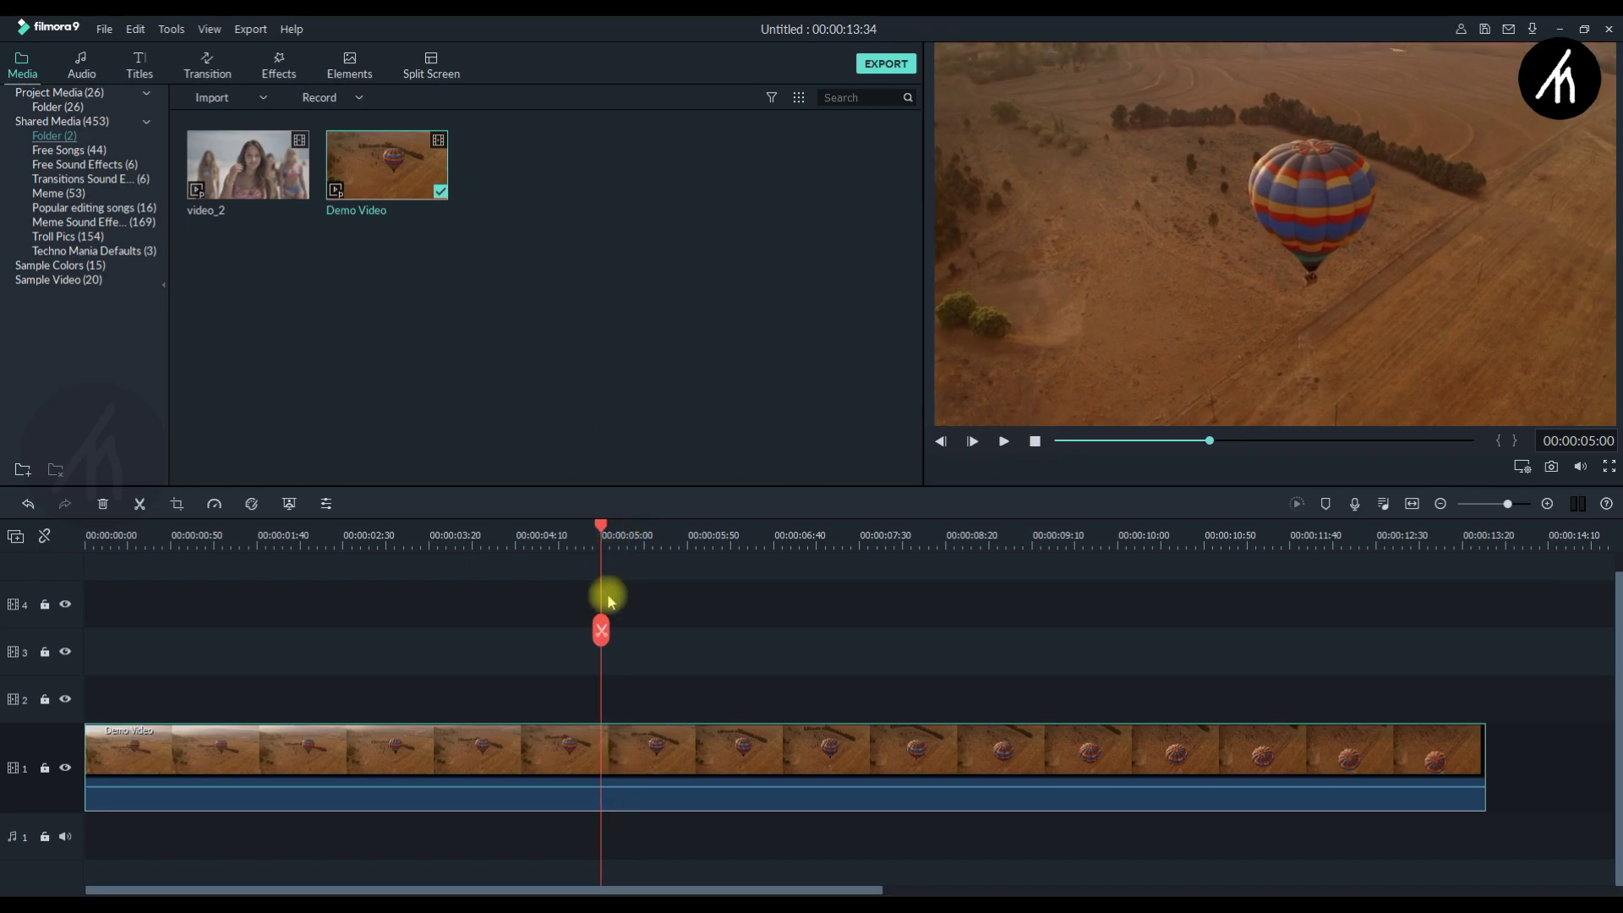
left_click(602, 630)
key("Delete")
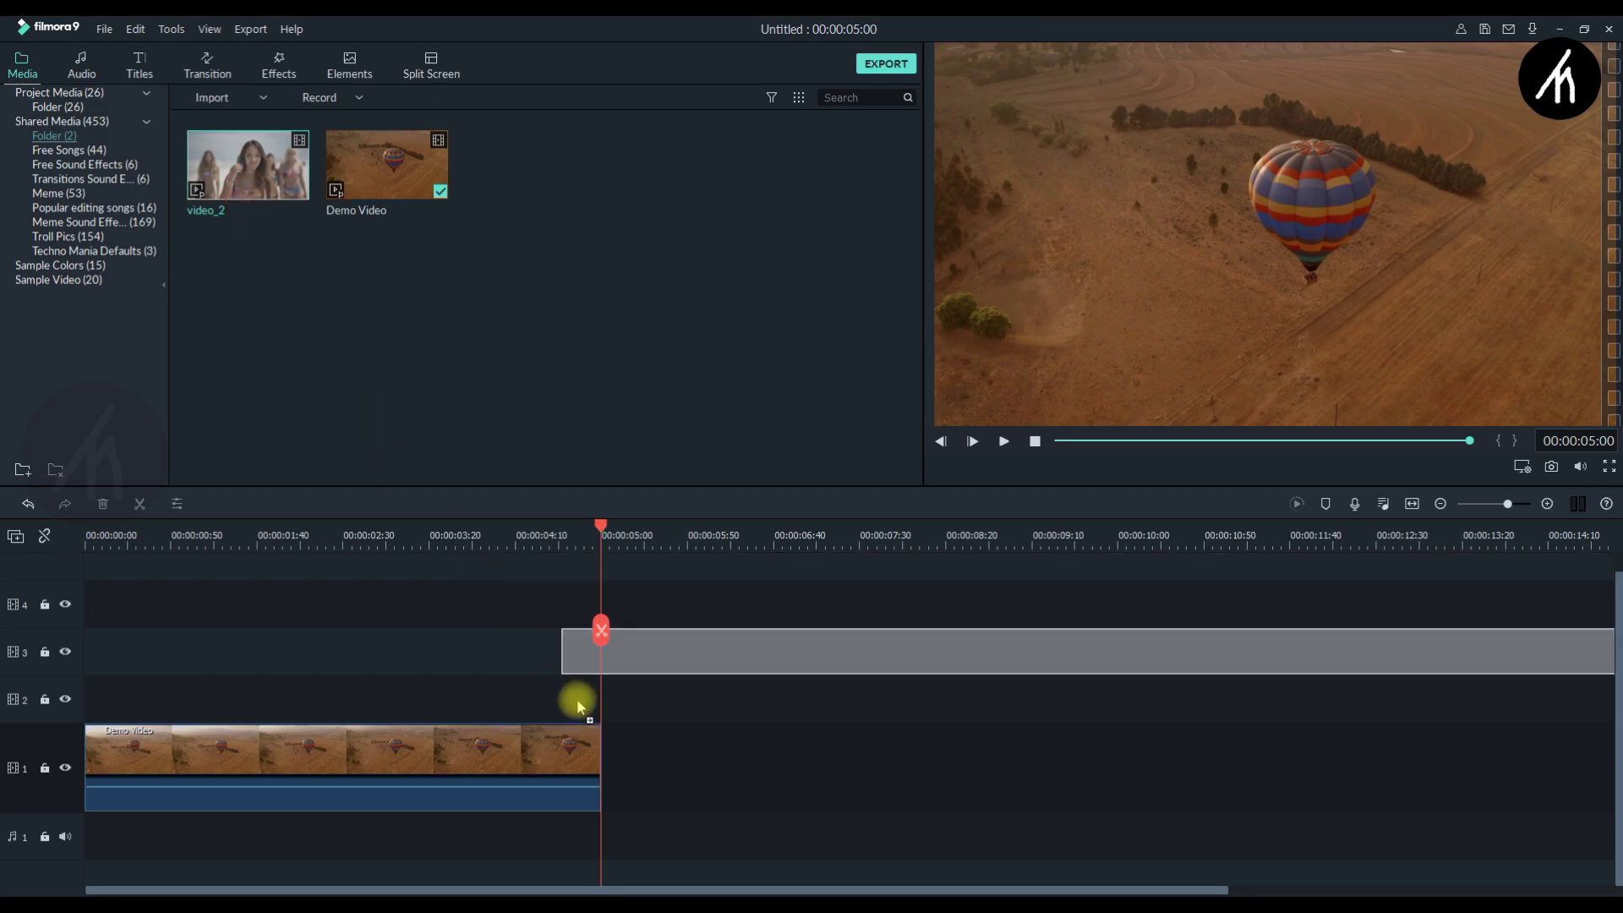
- Add video_2 after the balloon clip and delete its footage past 11:40
left_click_drag(254, 172, 596, 786)
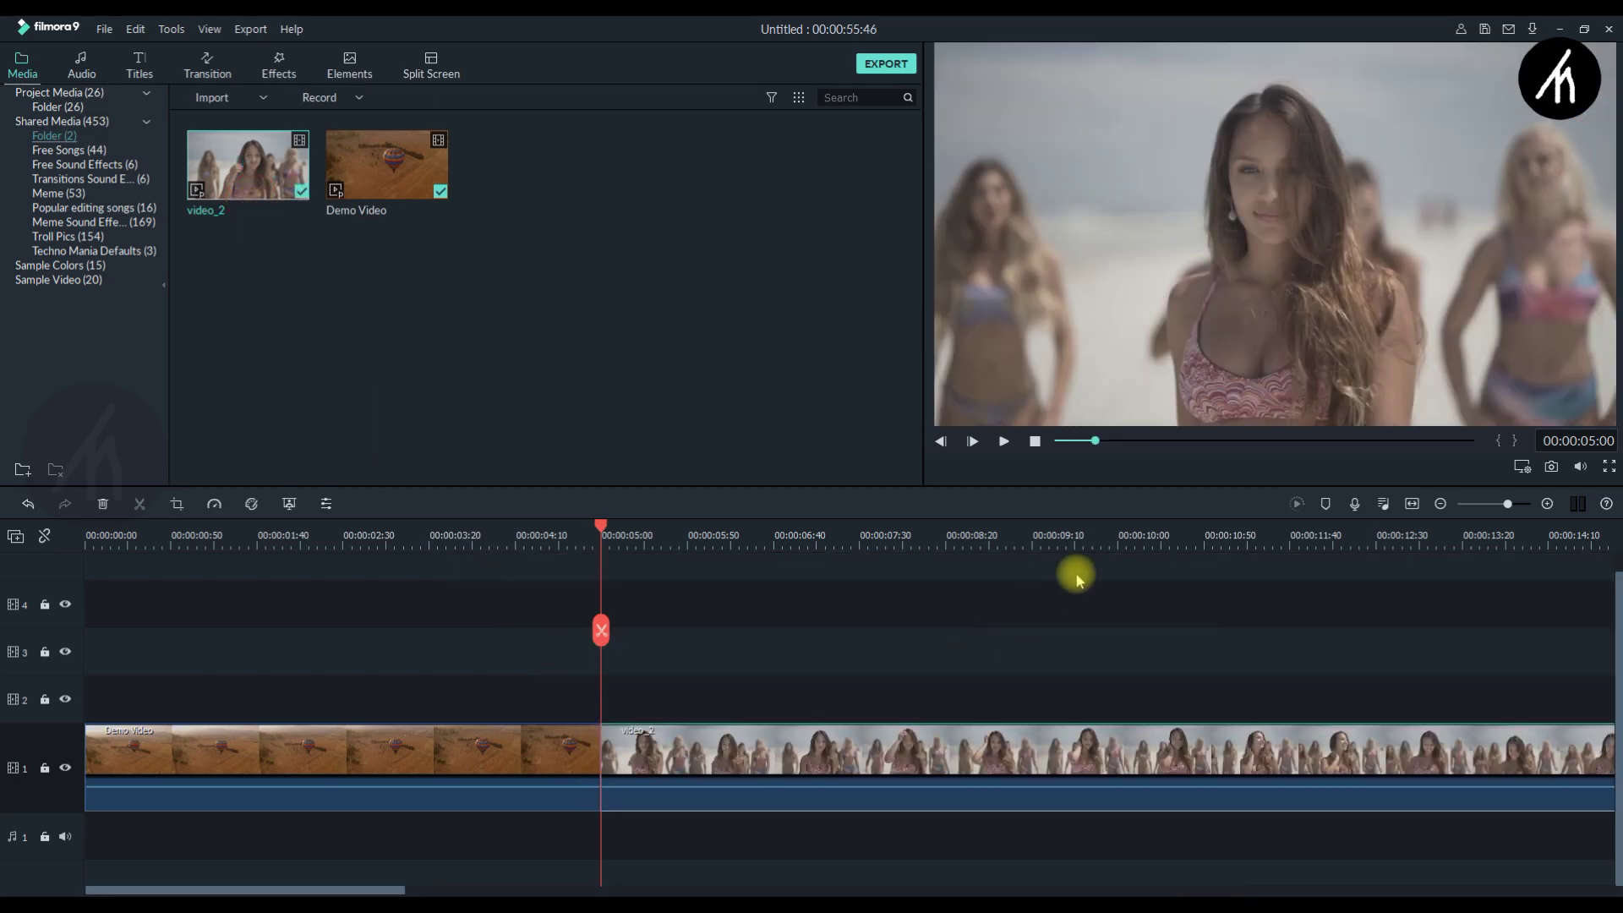
left_click(1299, 542)
left_click(1295, 629)
key("Delete")
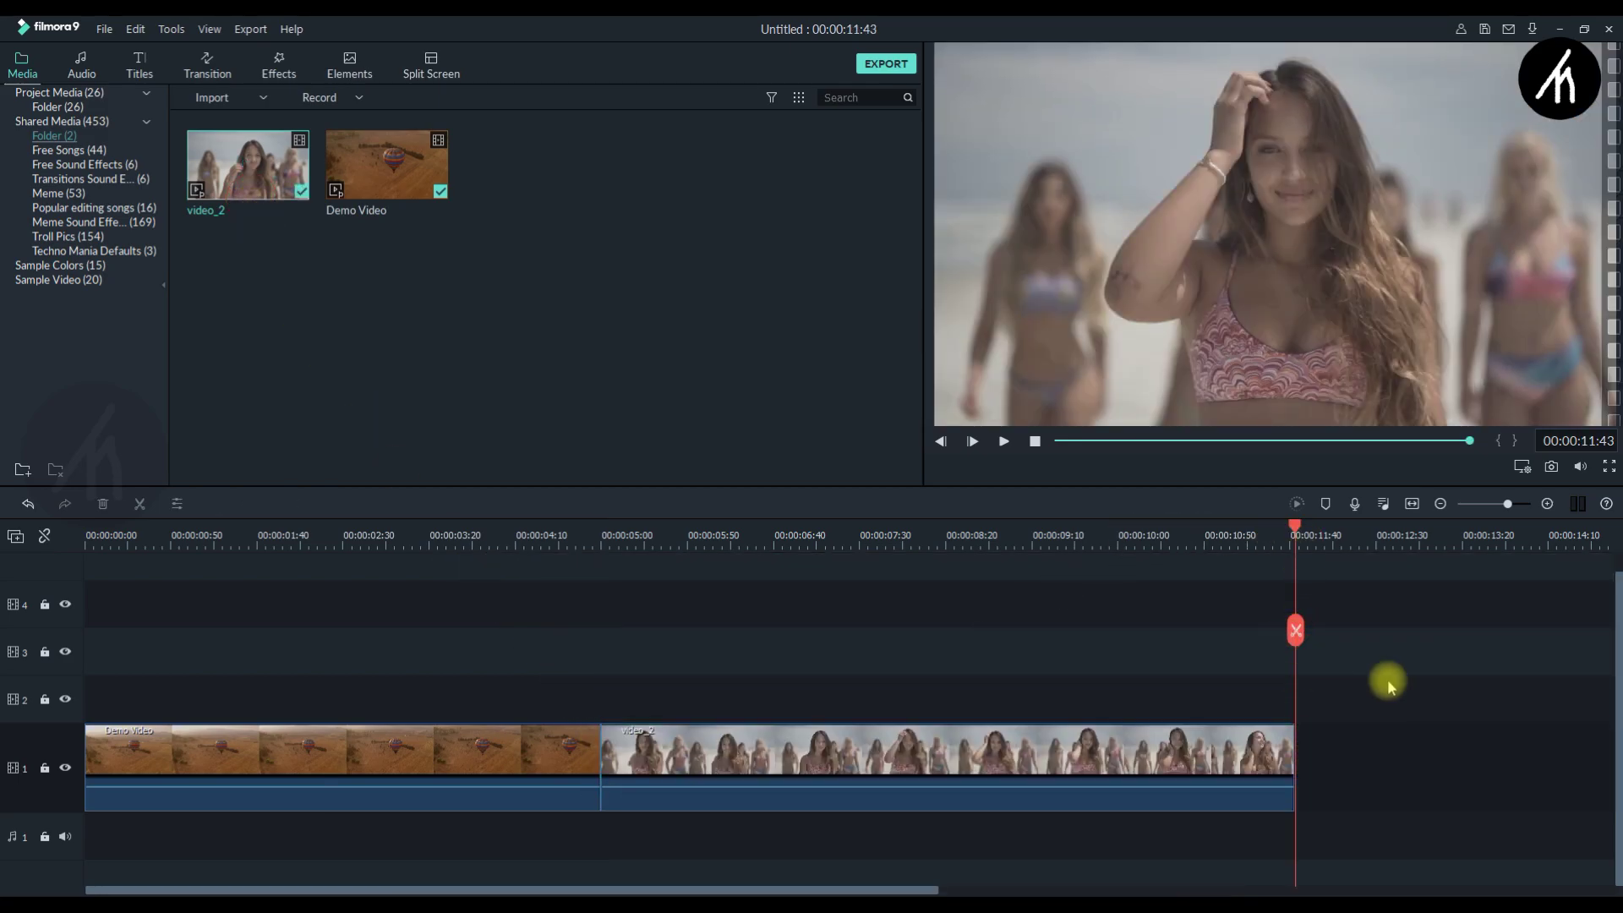
left_click(596, 541)
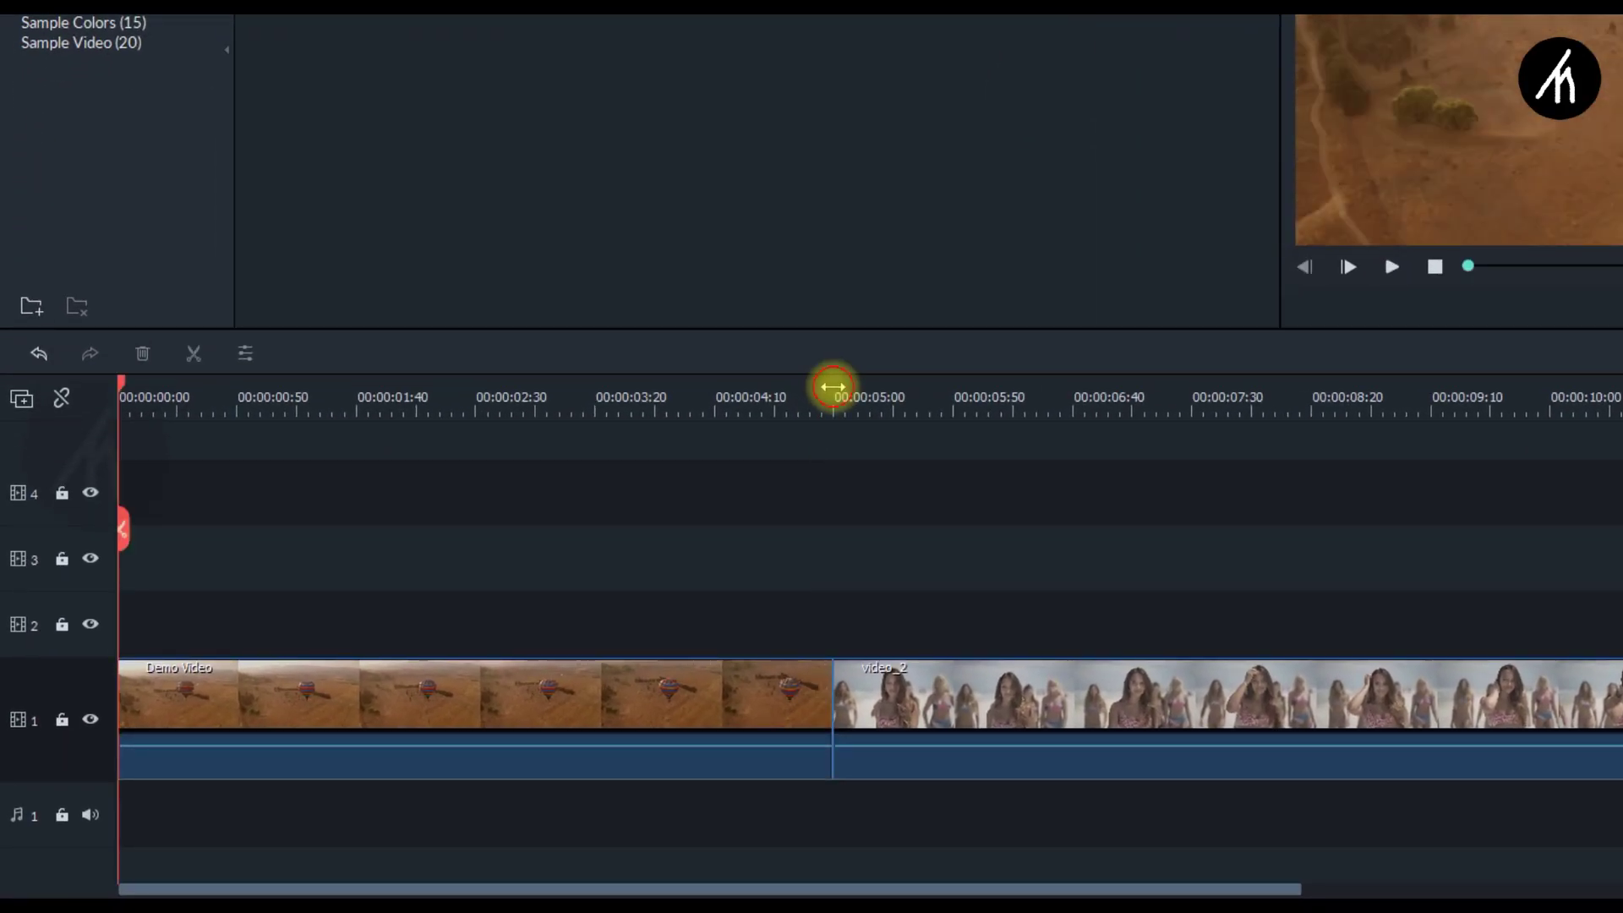
- Move video_2 up to track 2 starting near 4:50, overlapping the end of Demo Video
left_click(833, 386)
left_click_drag(834, 387, 828, 384)
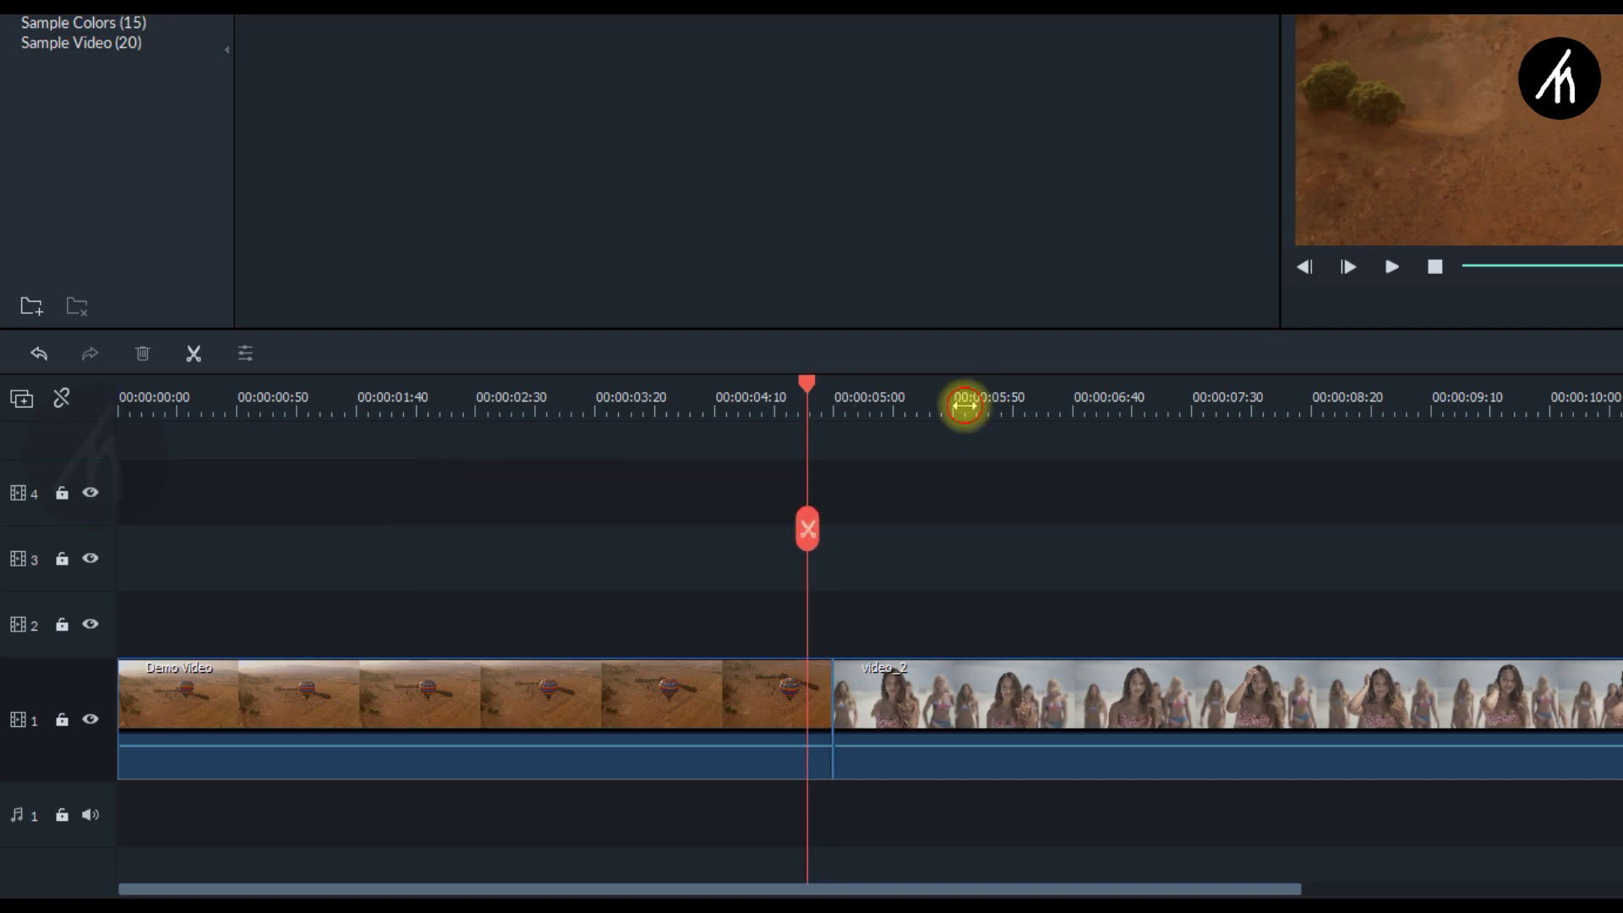
scroll(968, 404, "up", 3)
left_click_drag(1047, 691, 889, 615)
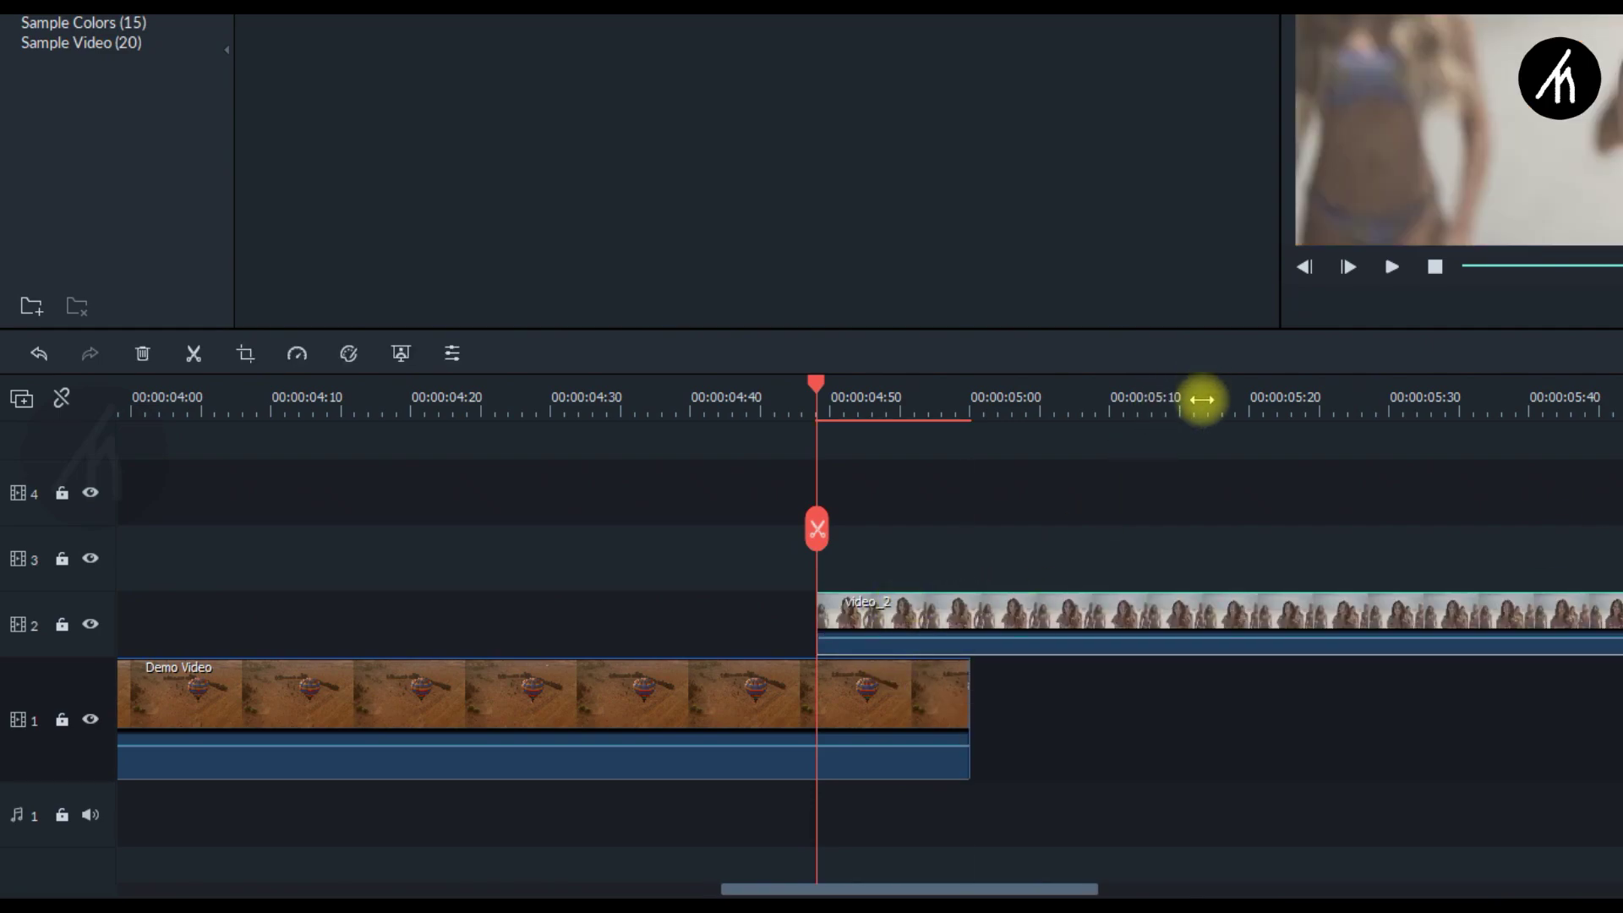
scroll(1203, 398, "down", 3)
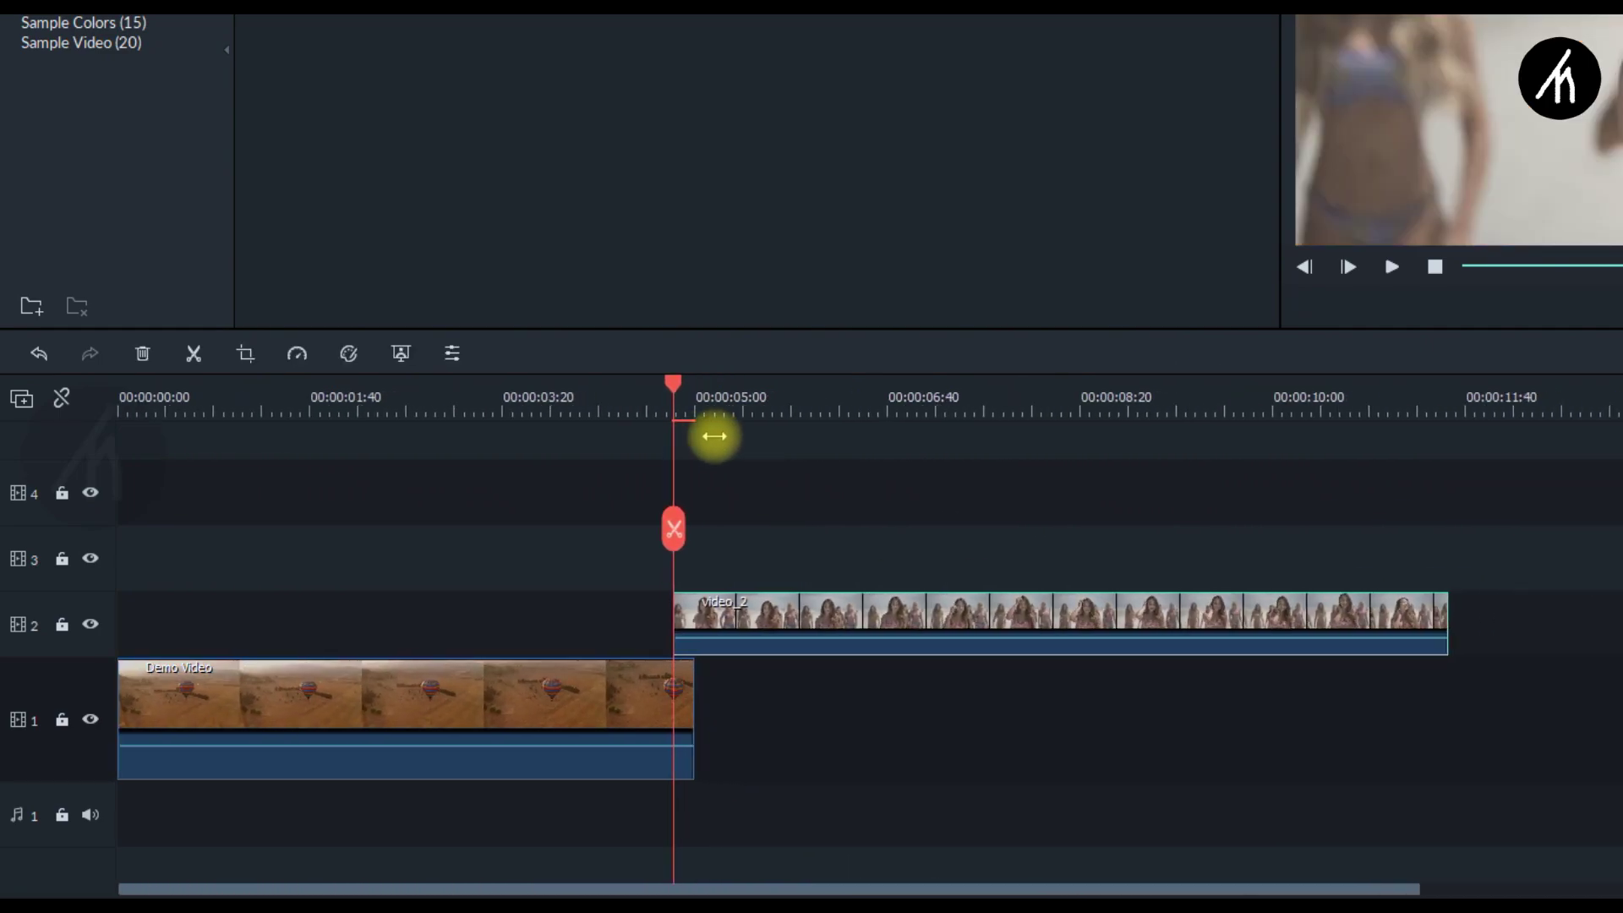
- Apply the Photo Spin 3 motion animation to the balloon clip and the overlapping beach clip
double_click(419, 689)
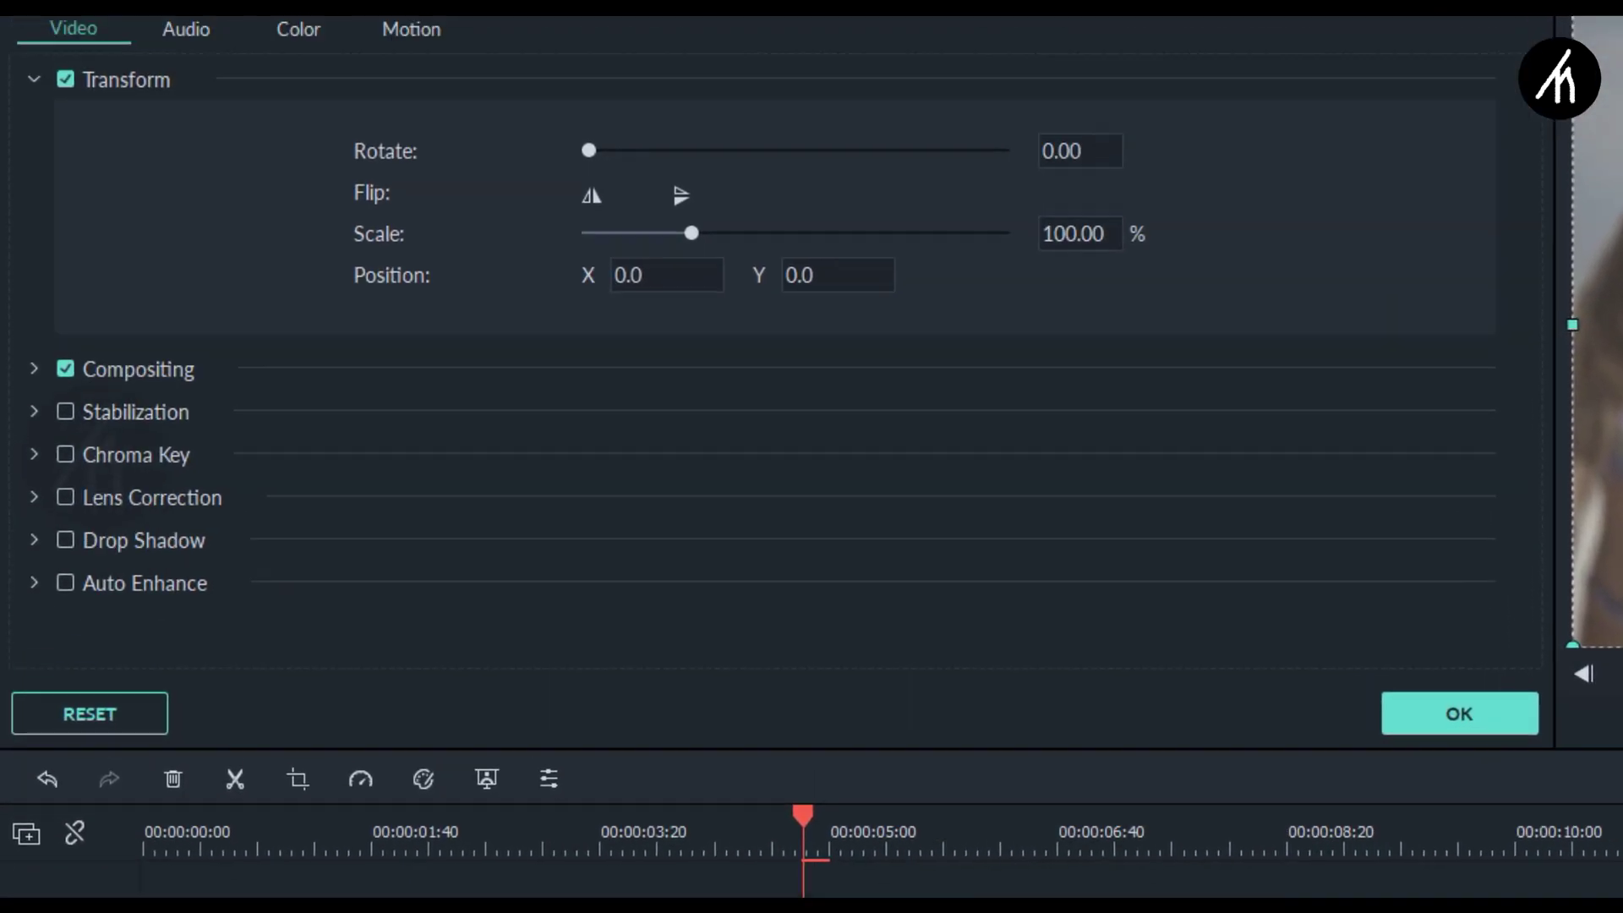
left_click(427, 91)
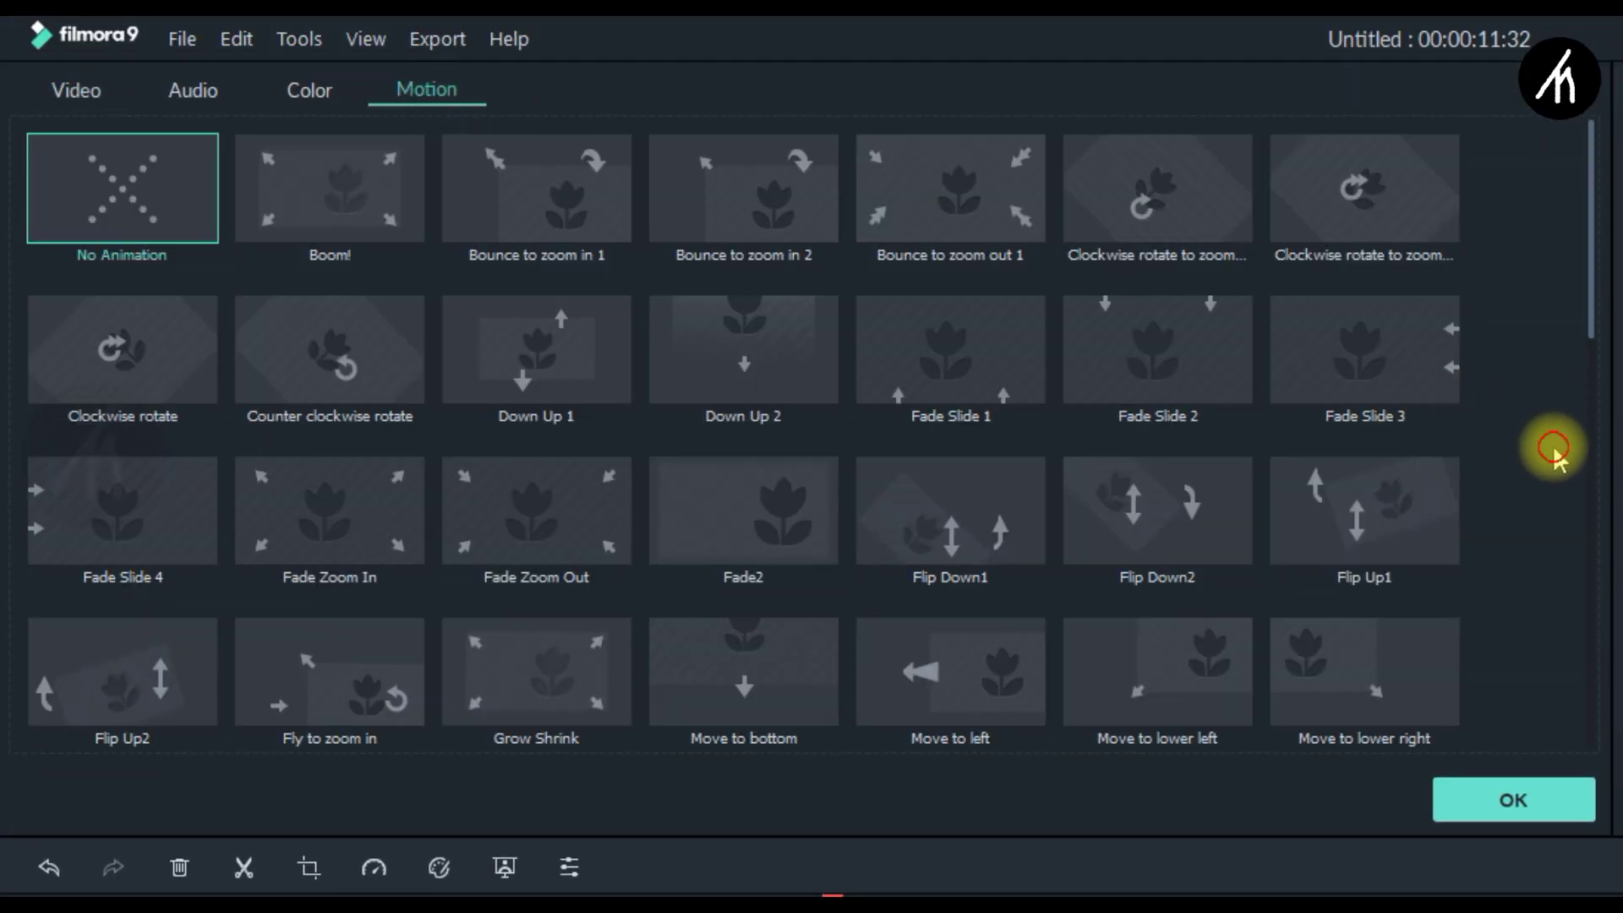
scroll(1553, 445, "down", 2)
scroll(1554, 445, "down", 1)
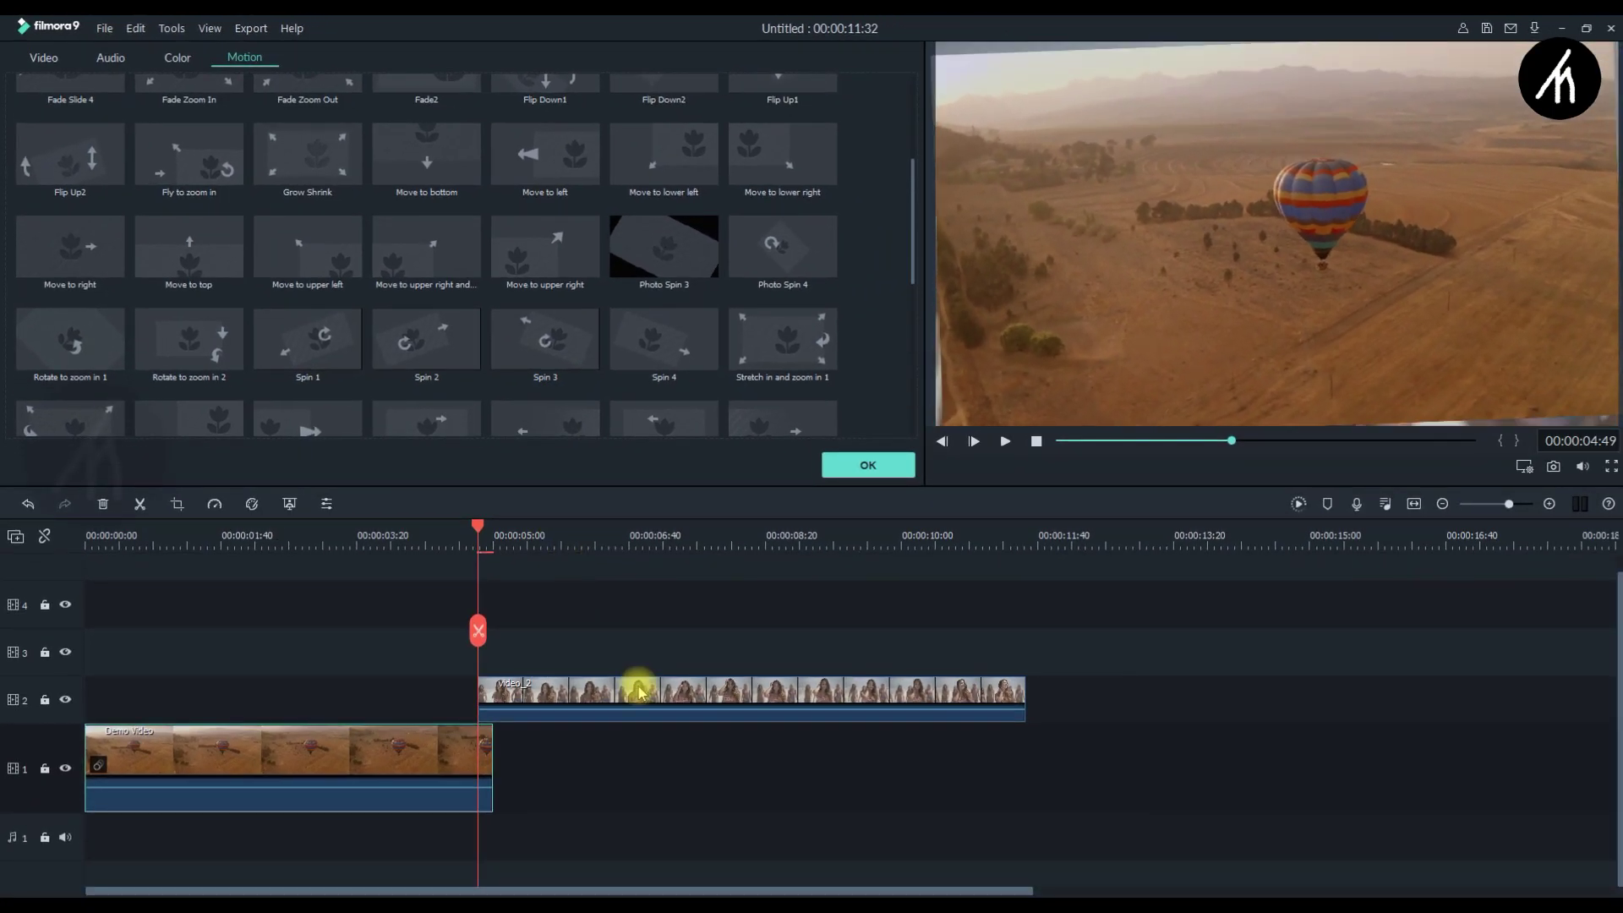
left_click(638, 689)
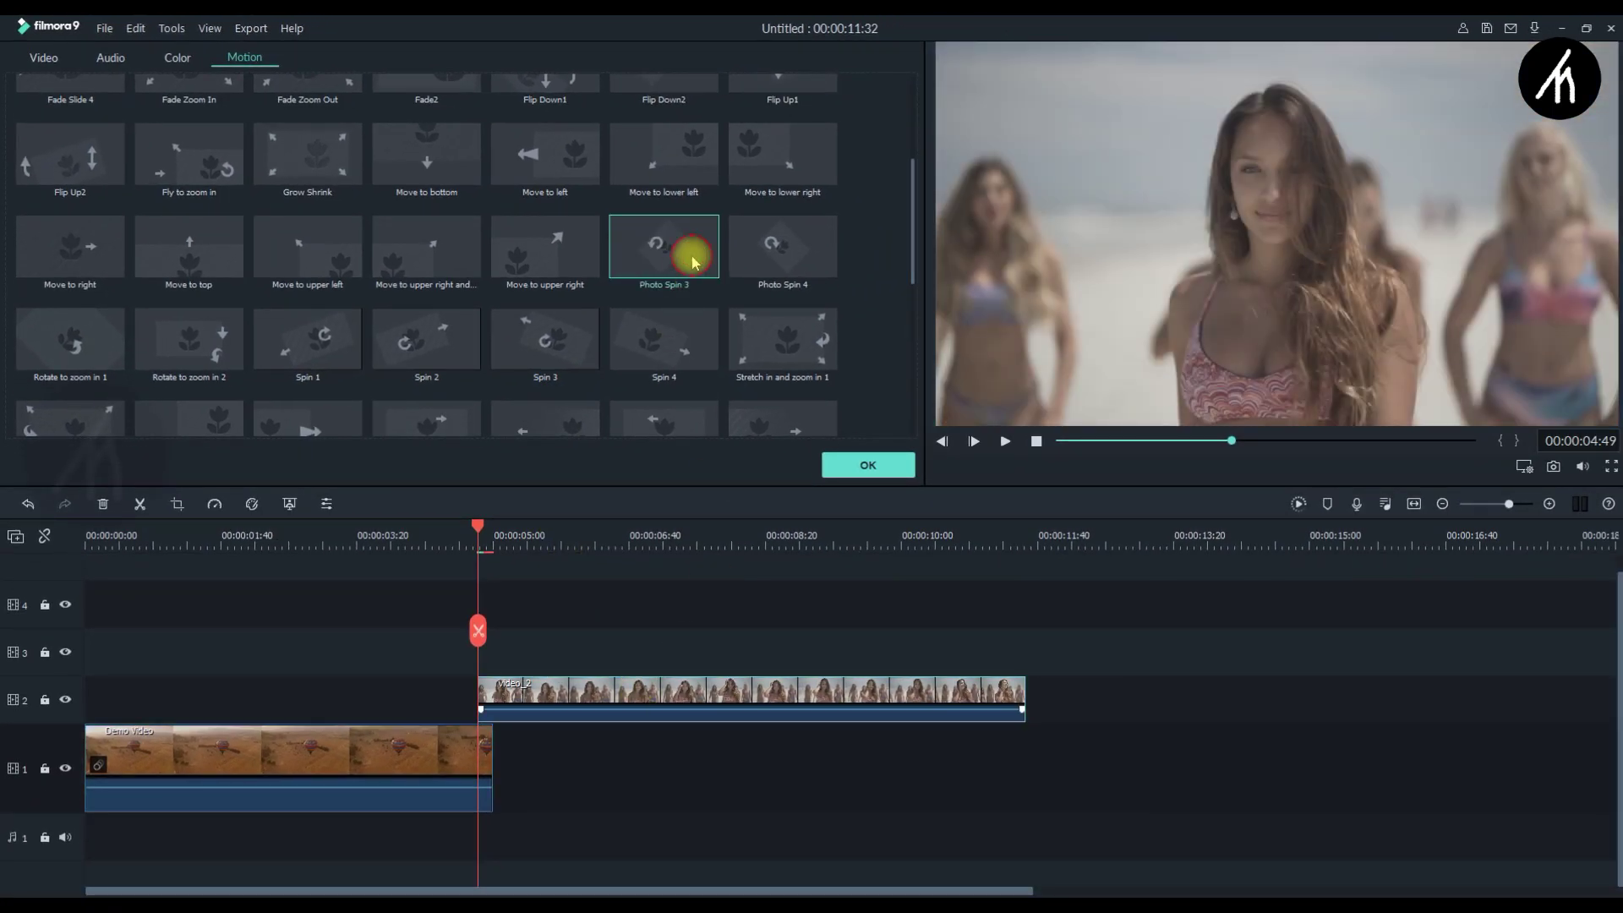
double_click(691, 261)
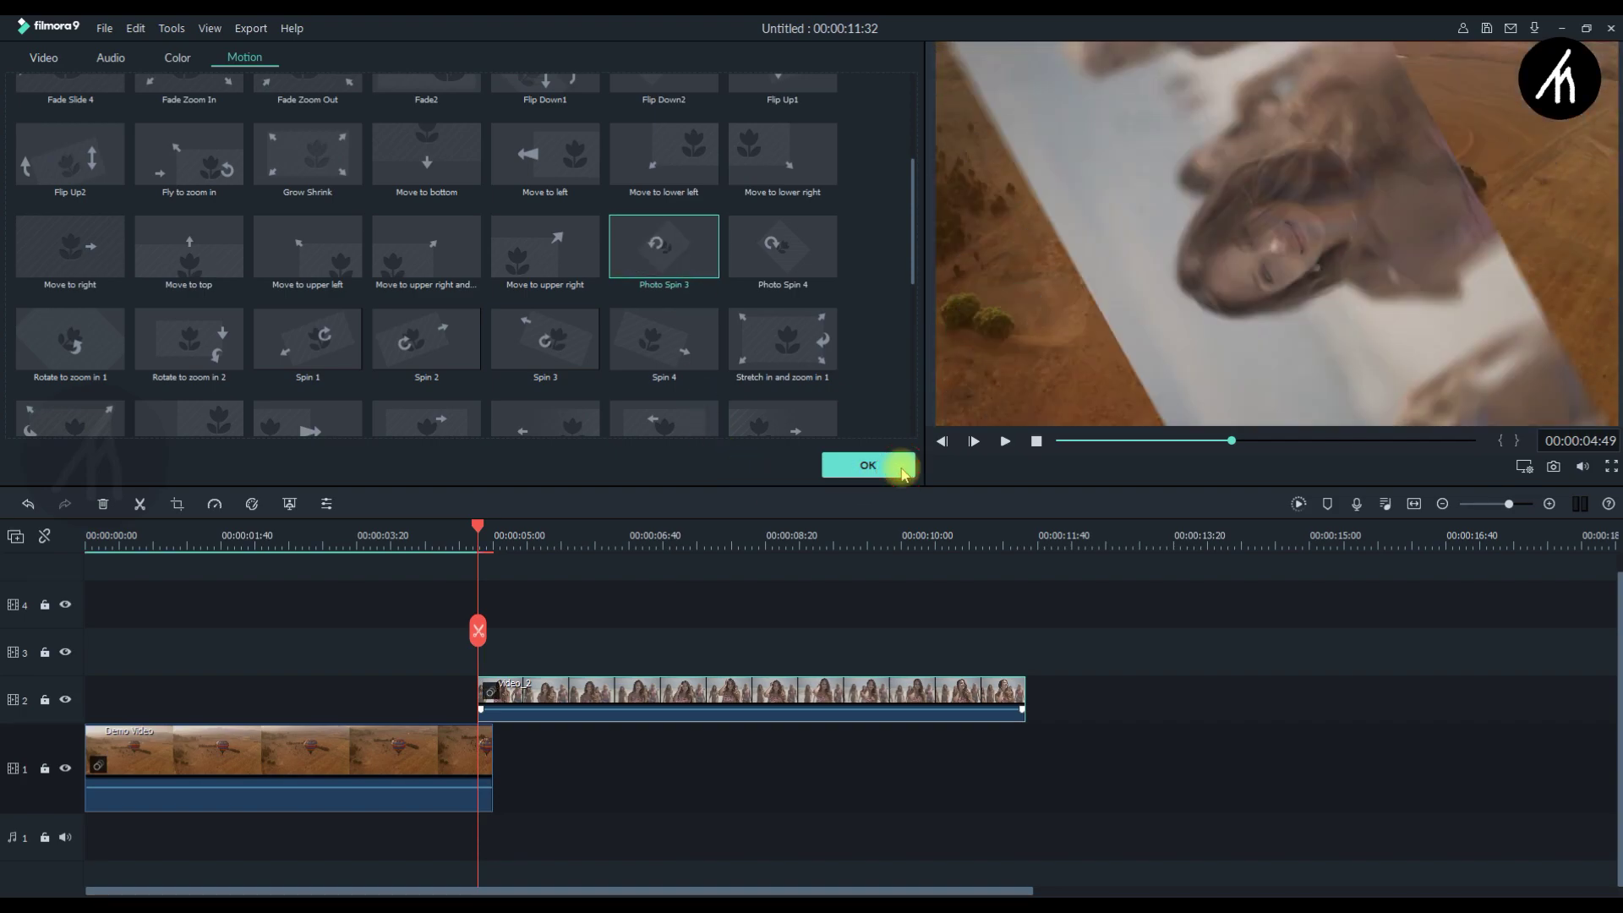
left_click(903, 473)
- Render a preview, shorten the beach clip's end, and export the sequence as My Video
left_click(1038, 441)
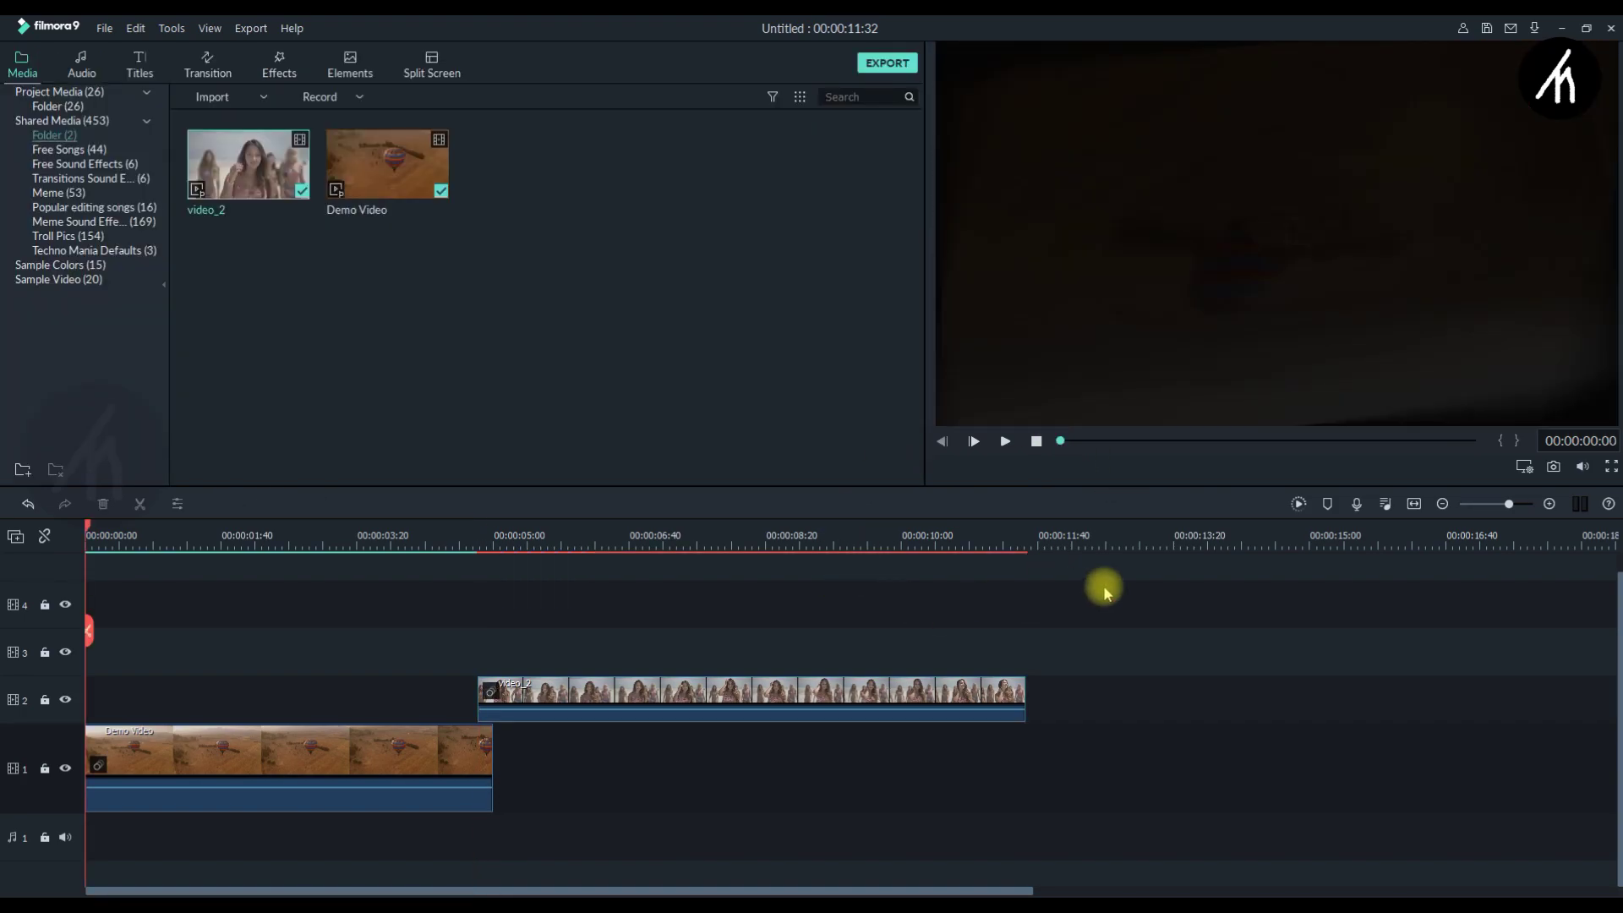
key("Return")
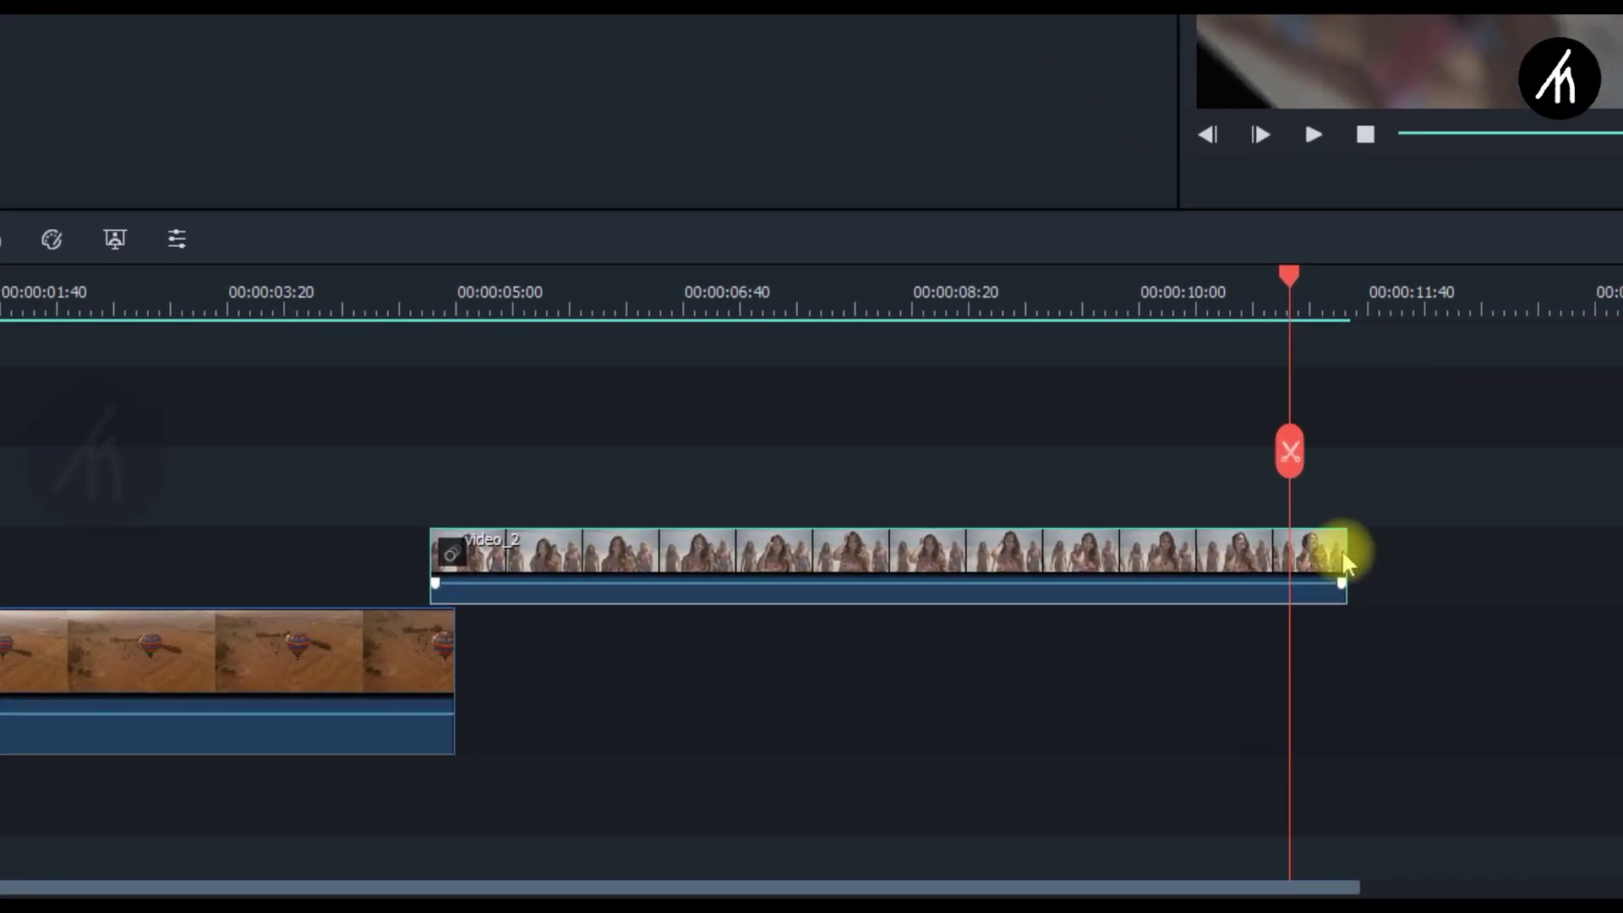
left_click_drag(1347, 553, 1151, 577)
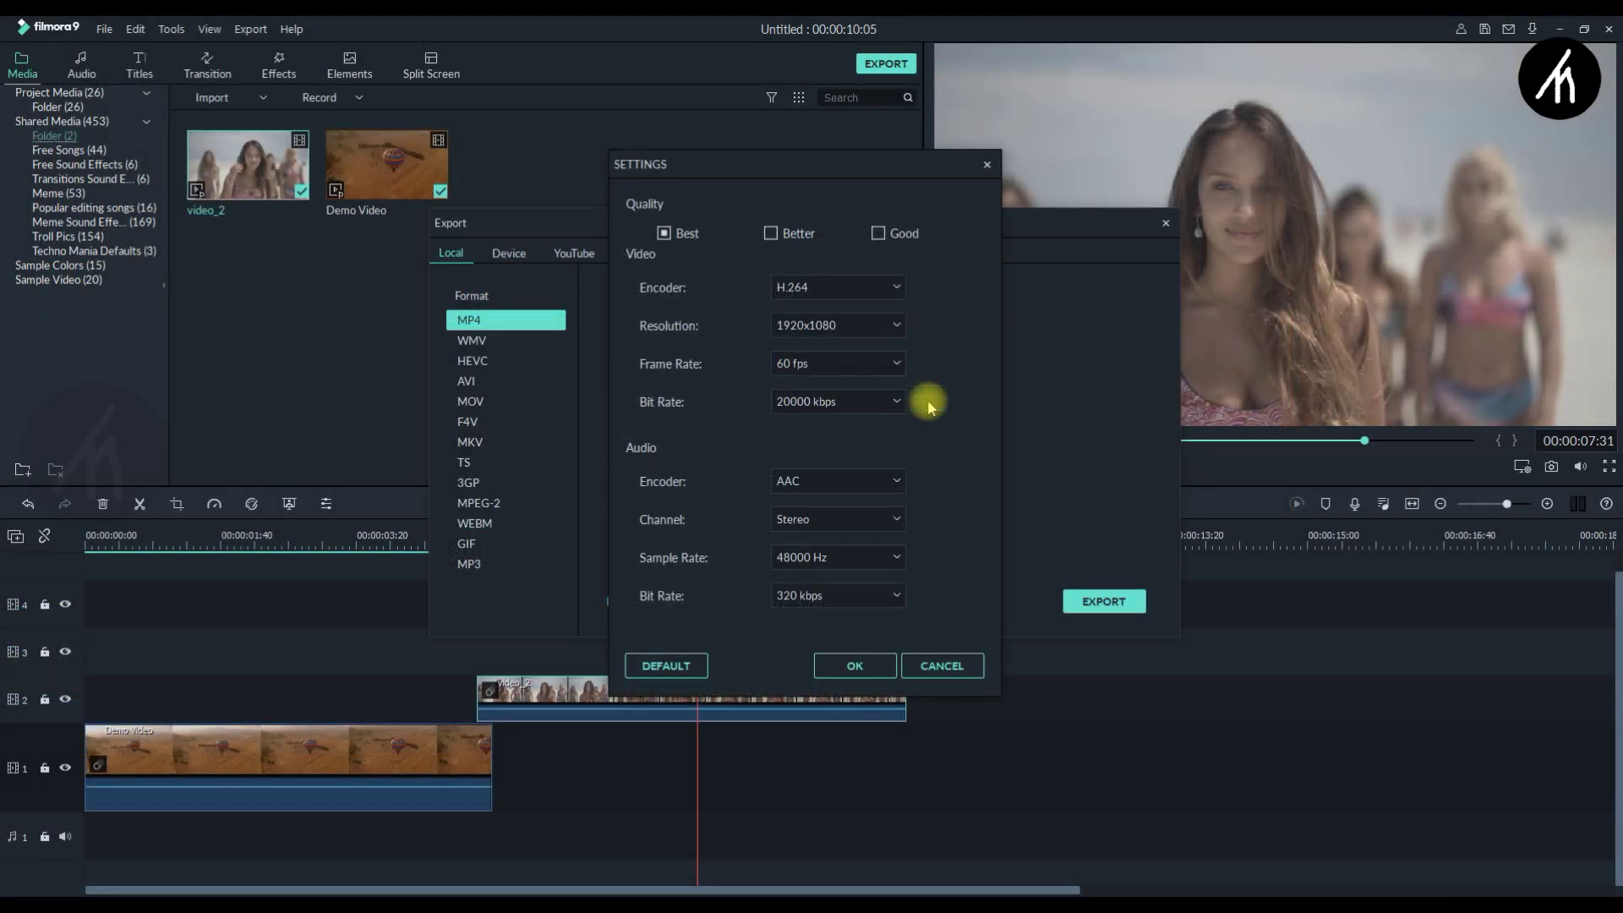
left_click(856, 666)
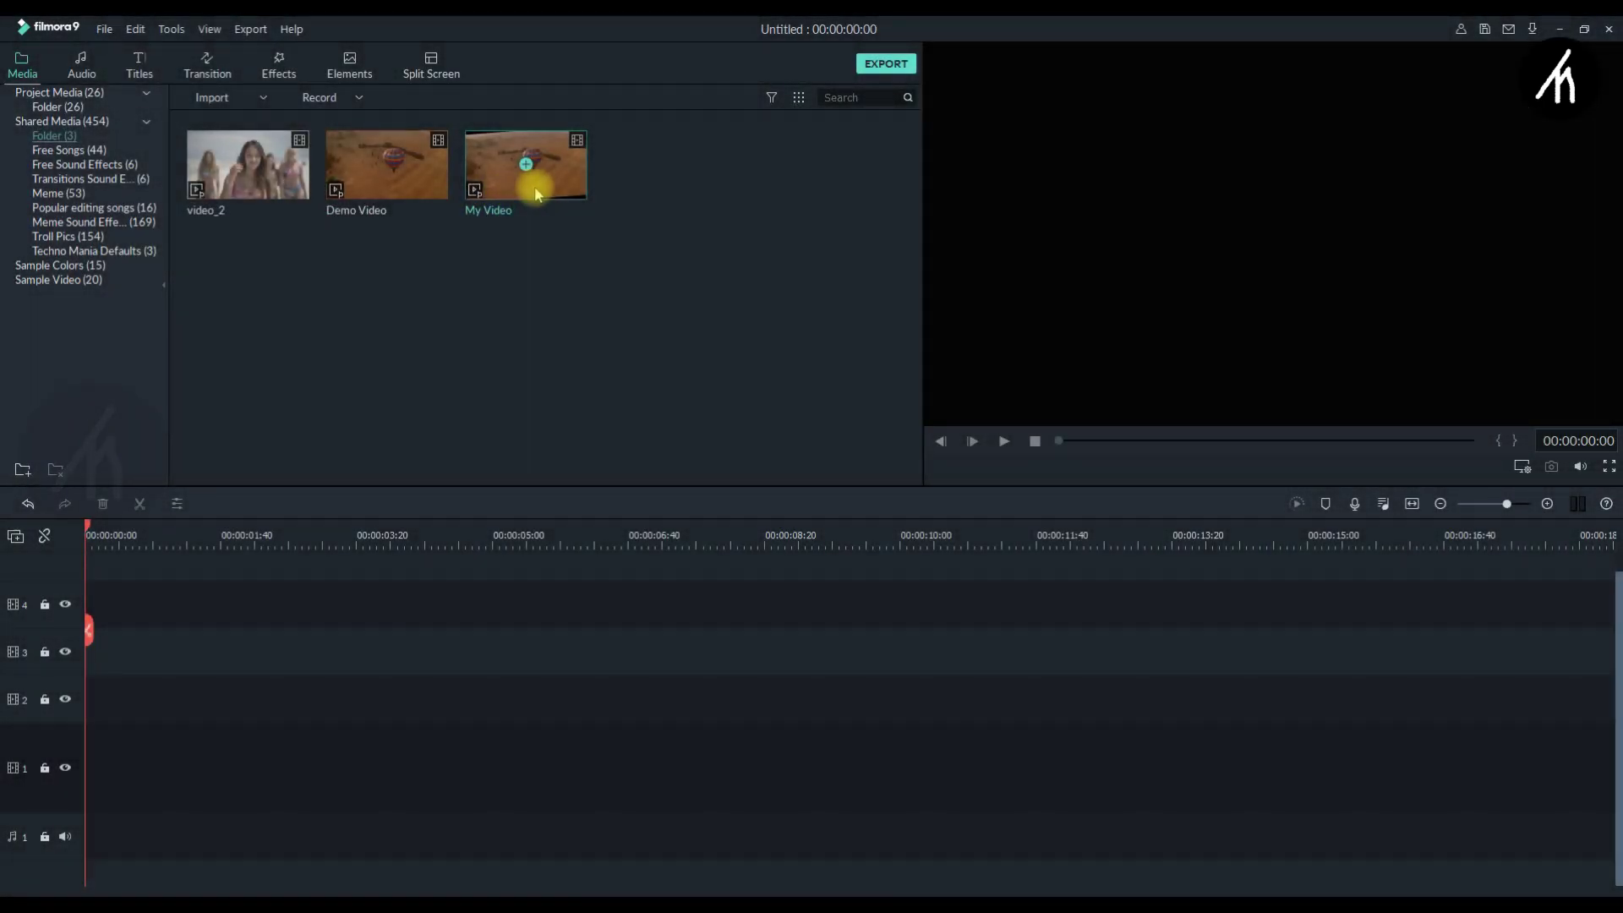
double_click(536, 193)
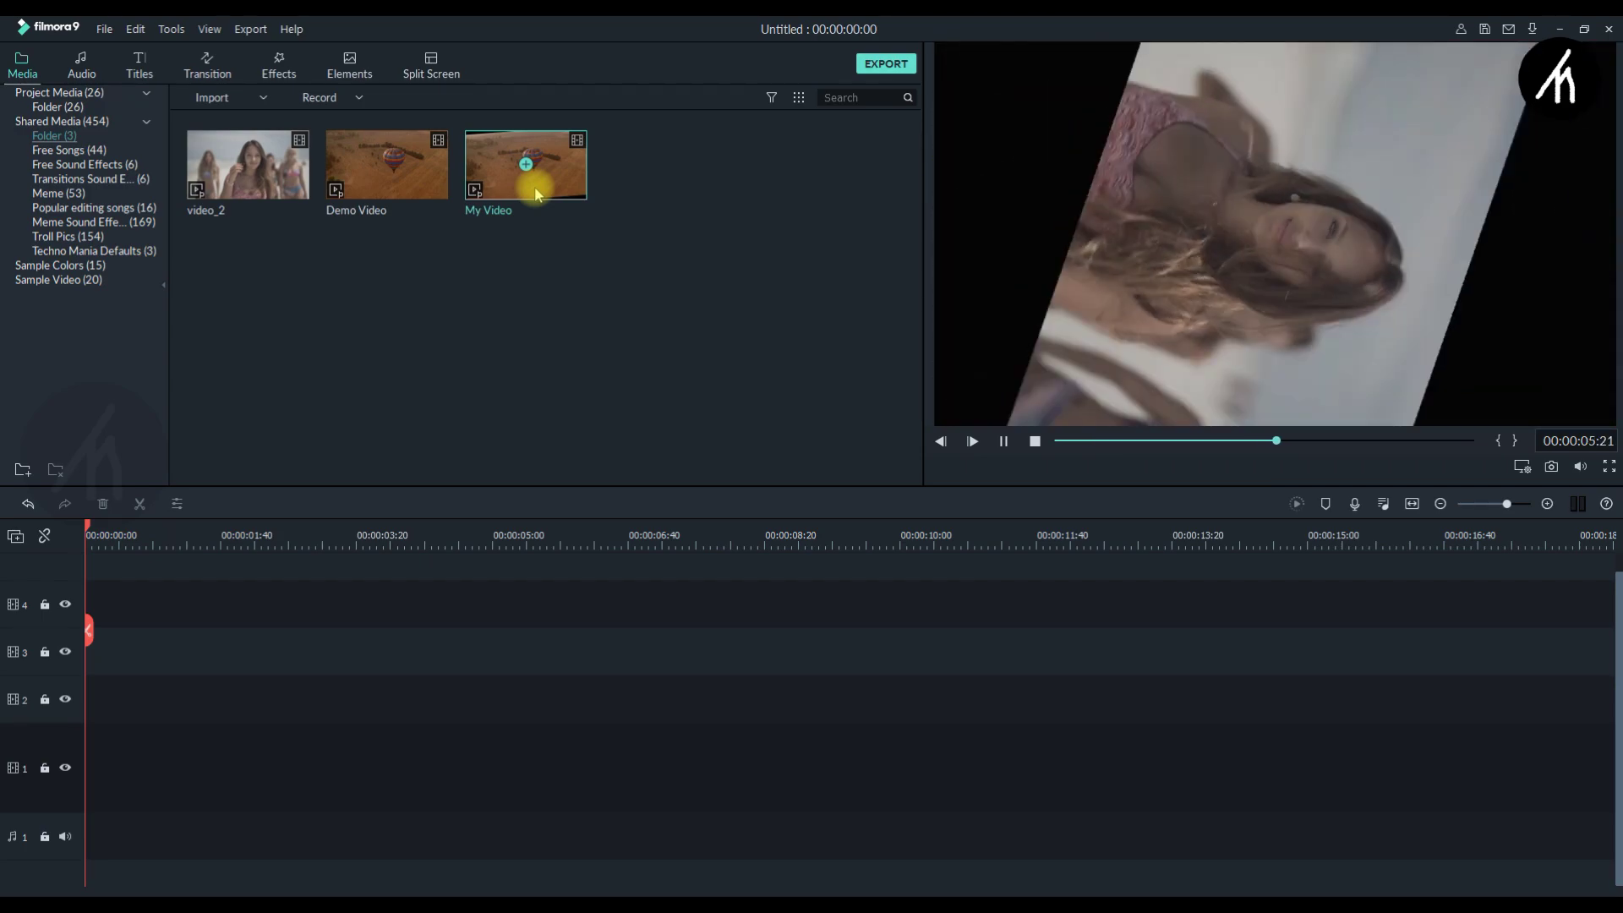
left_click(713, 270)
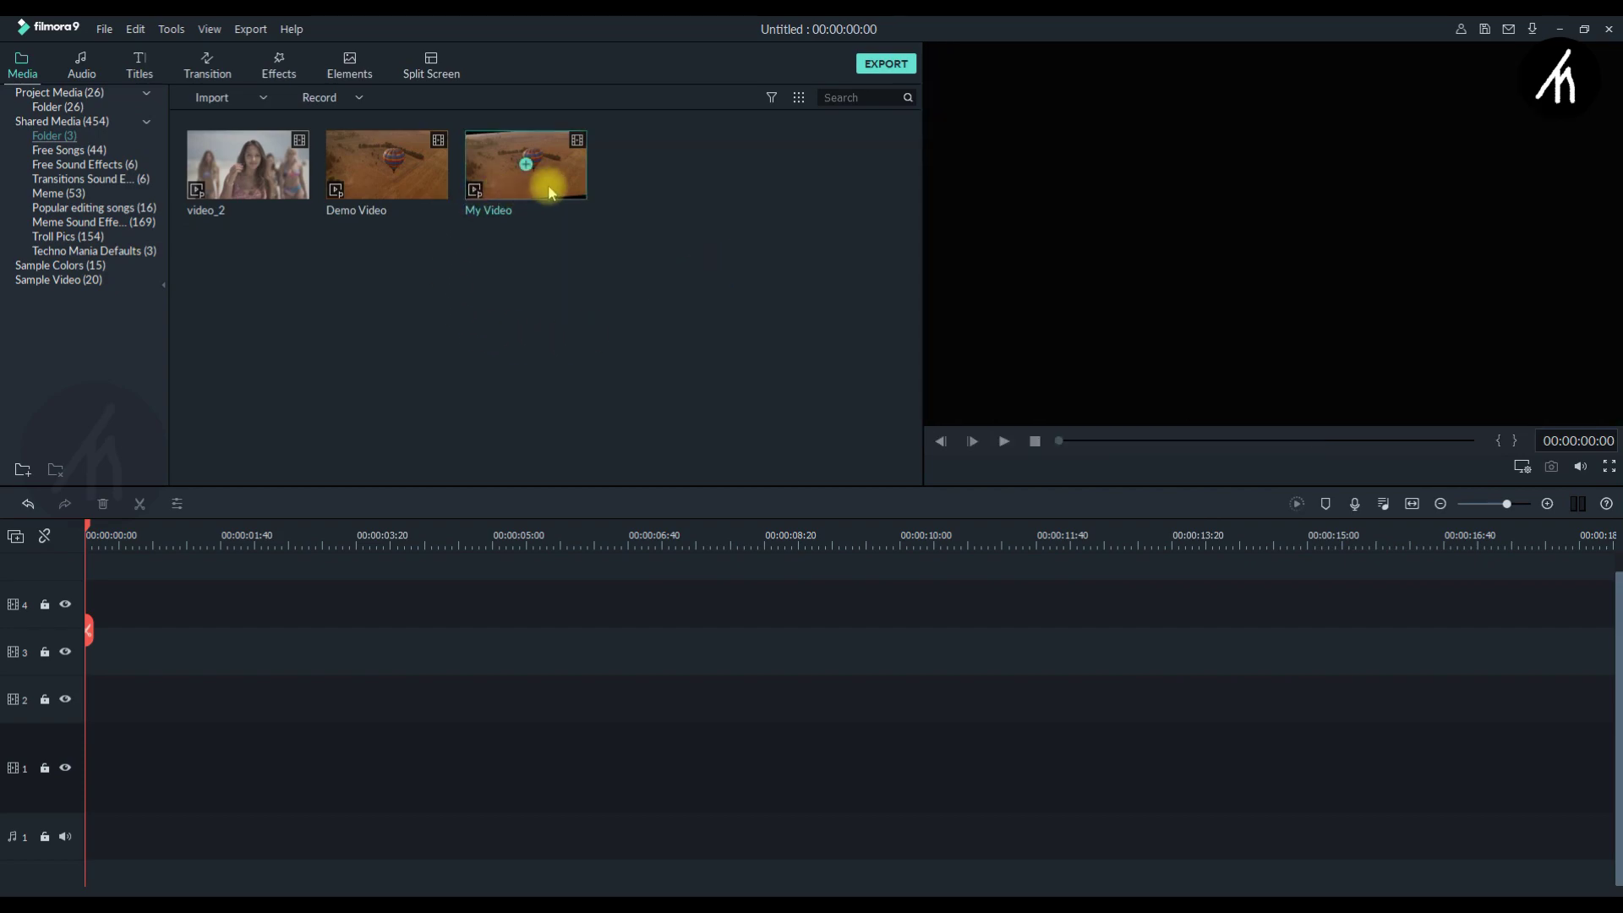
- Add My Video to track 1 and cut away its opening up to about 1:40
left_click_drag(549, 191, 93, 758)
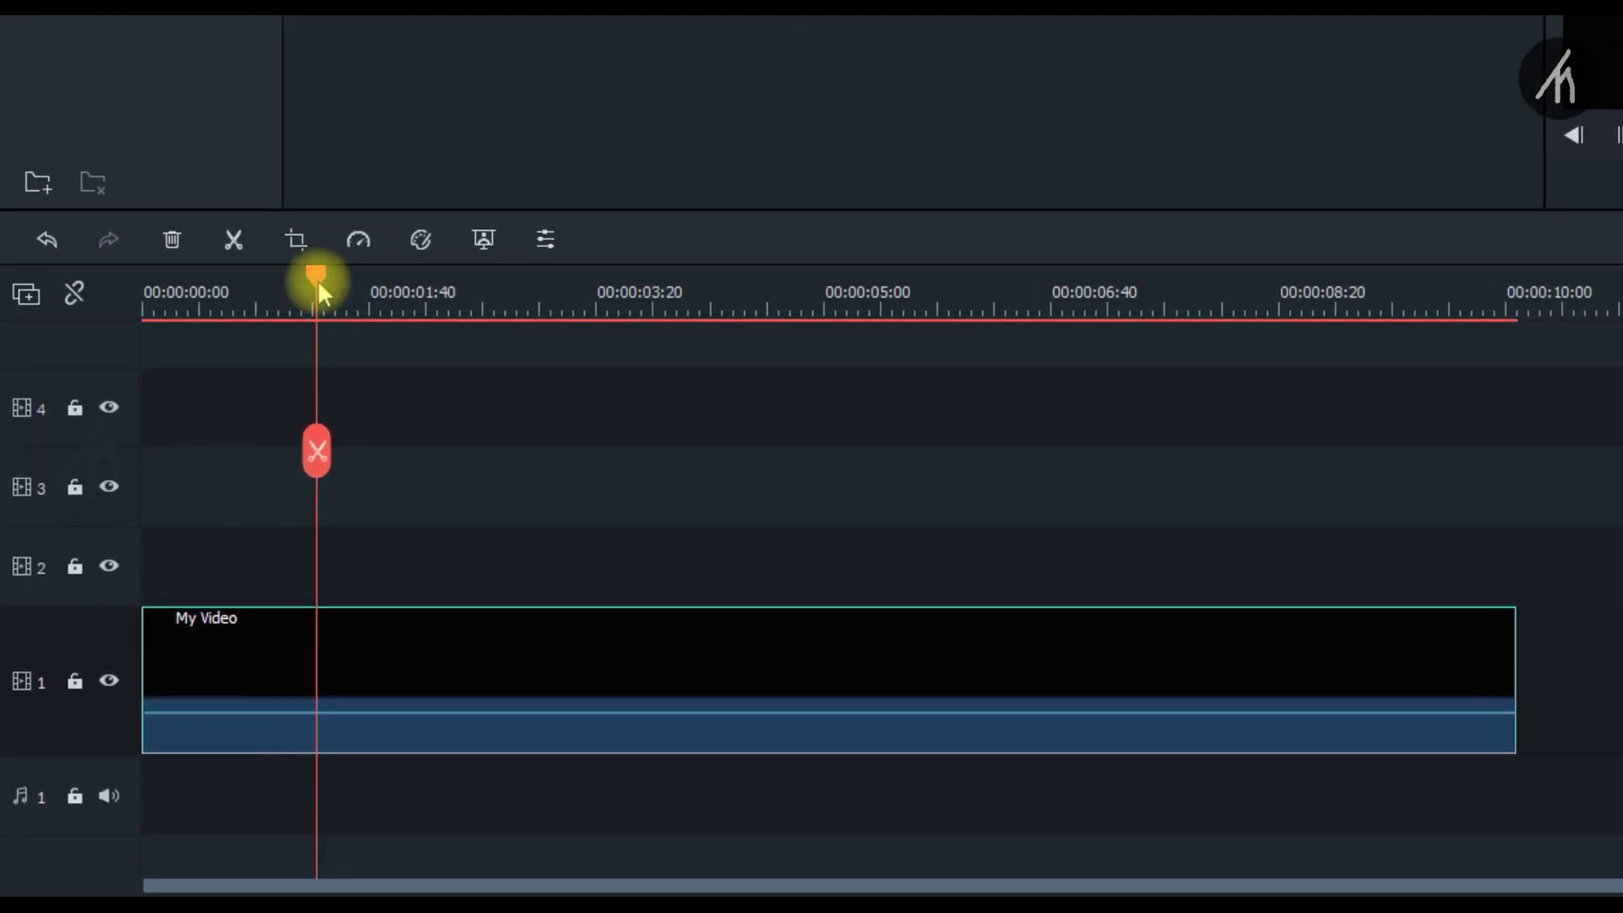
left_click_drag(189, 544, 244, 543)
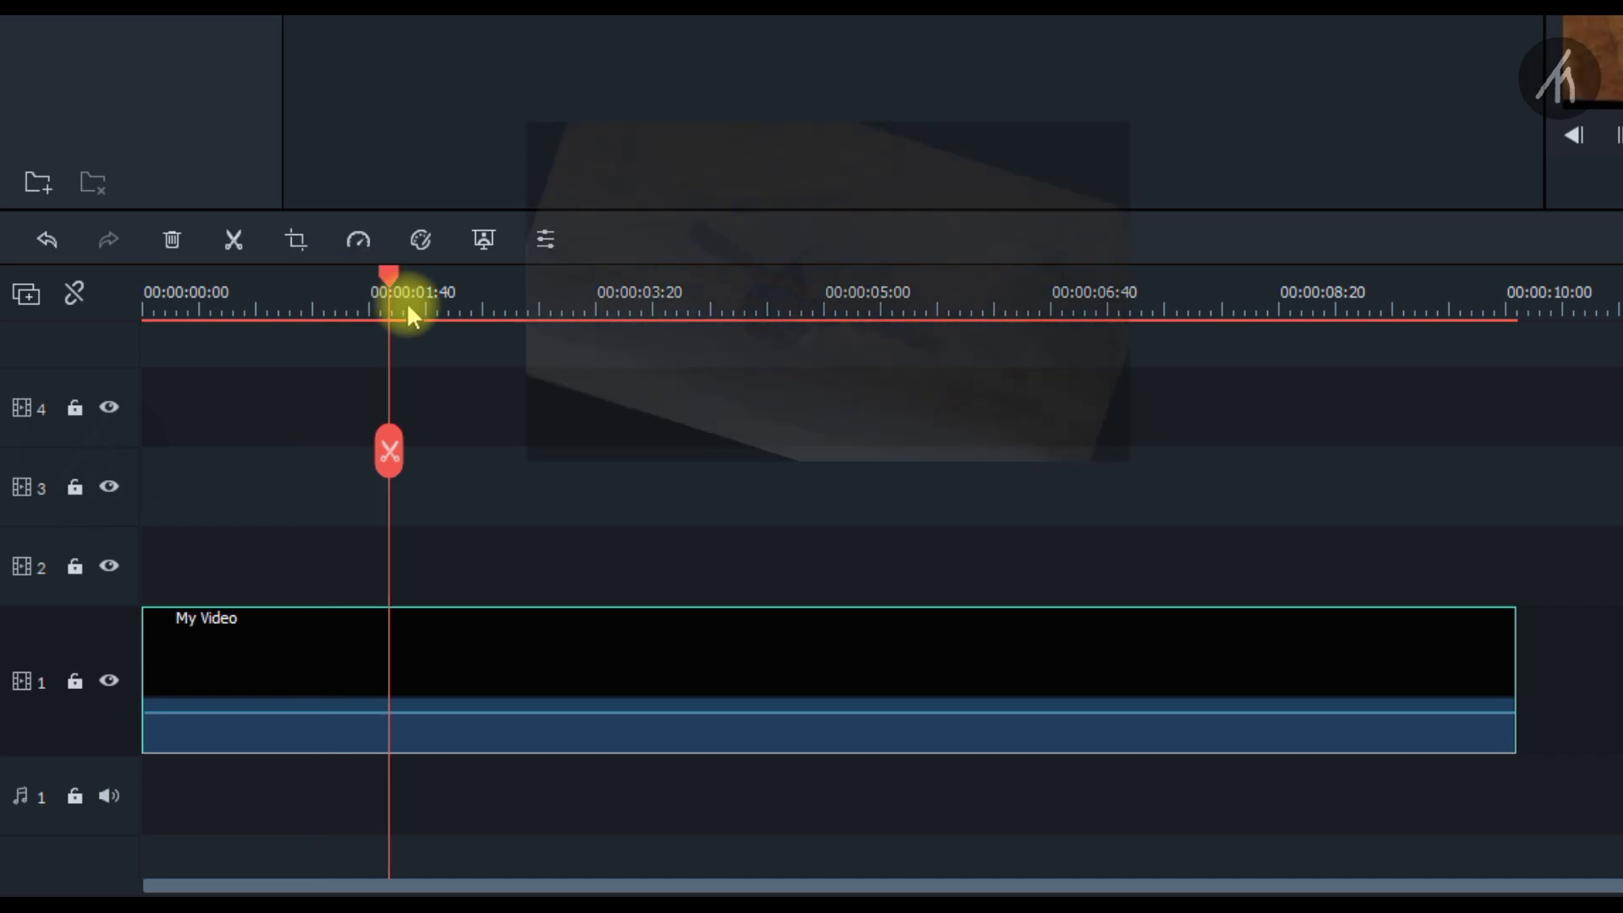
left_click(409, 302)
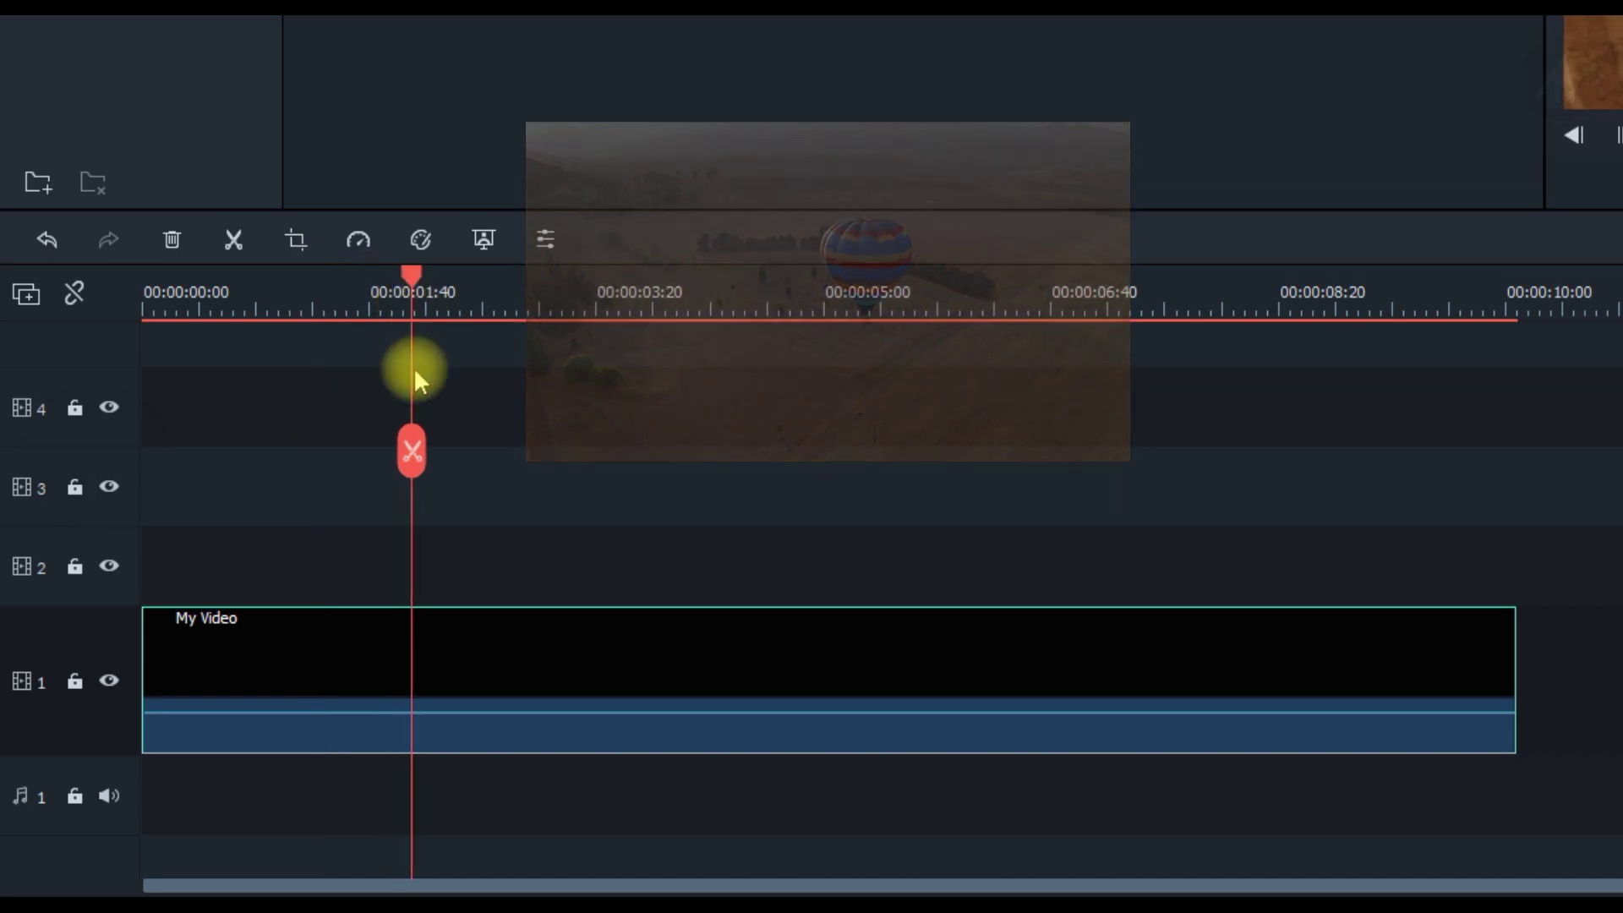
left_click(411, 451)
left_click(319, 647)
key("Delete")
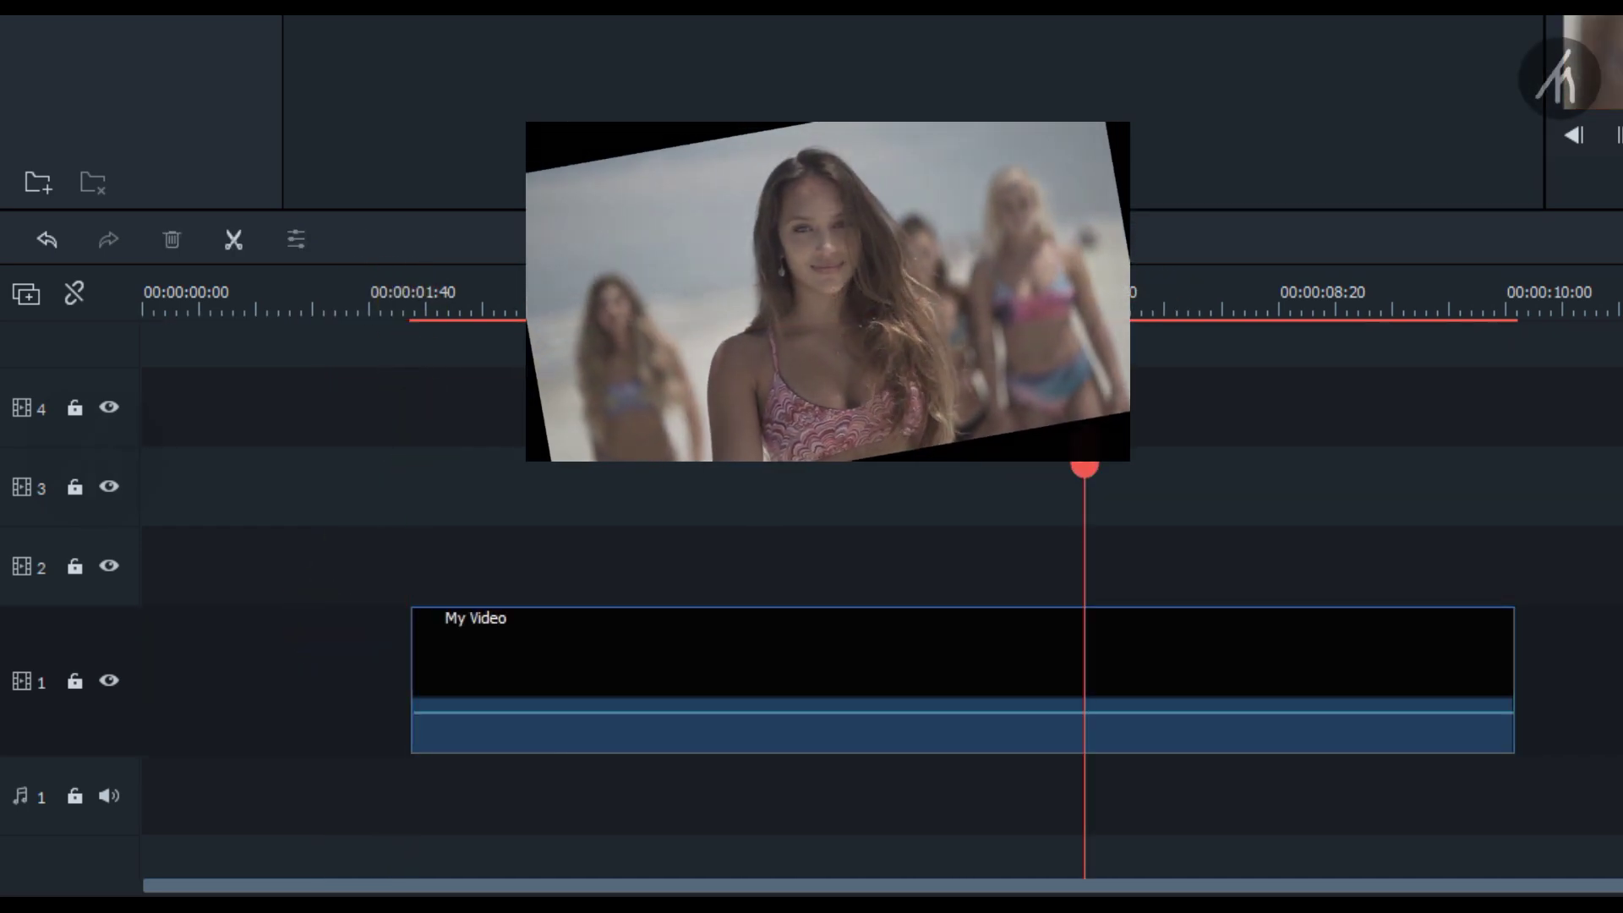
- Cut away My Video's footage past roughly 7 seconds, keeping only the middle section
left_click_drag(1085, 298, 1208, 289)
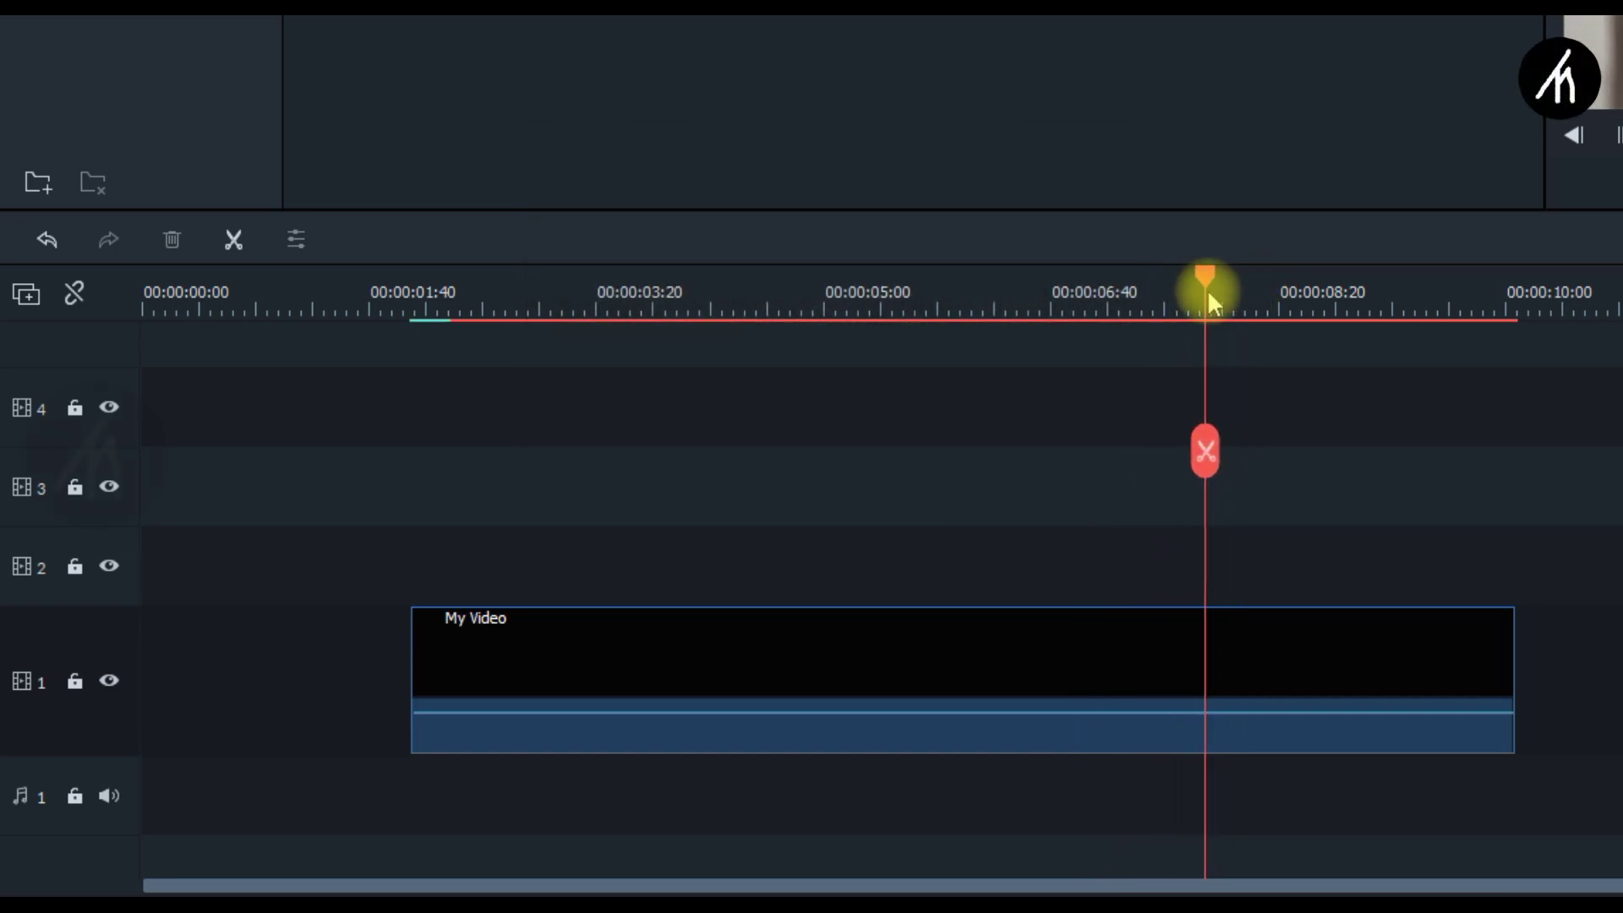
left_click(1205, 452)
left_click(1348, 653)
key("Delete")
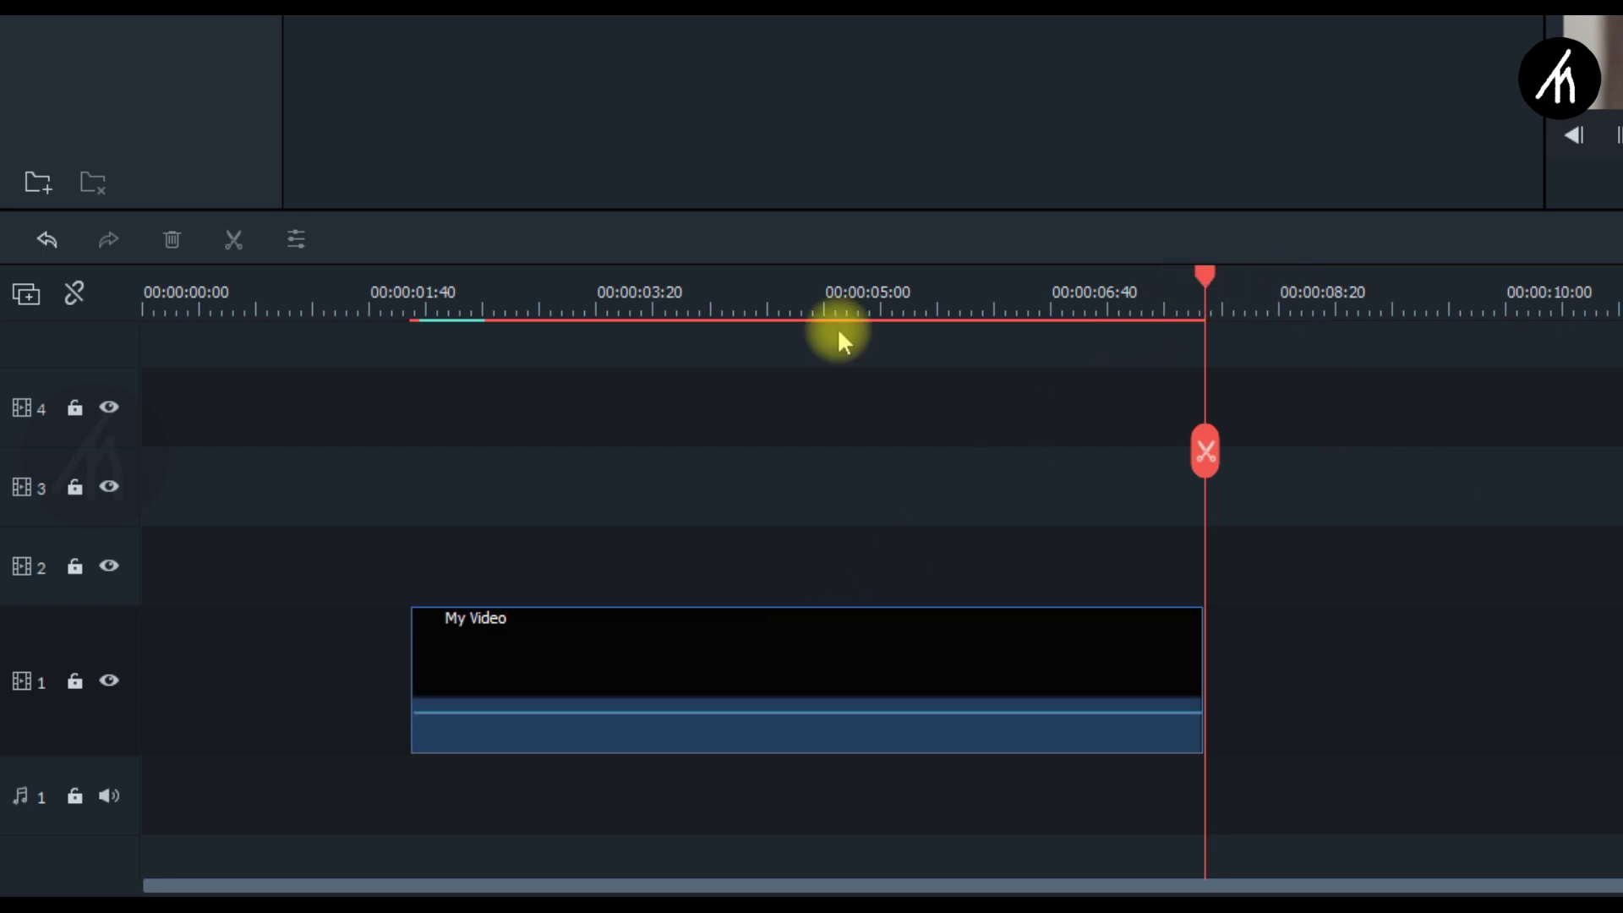
left_click_drag(837, 328, 796, 328)
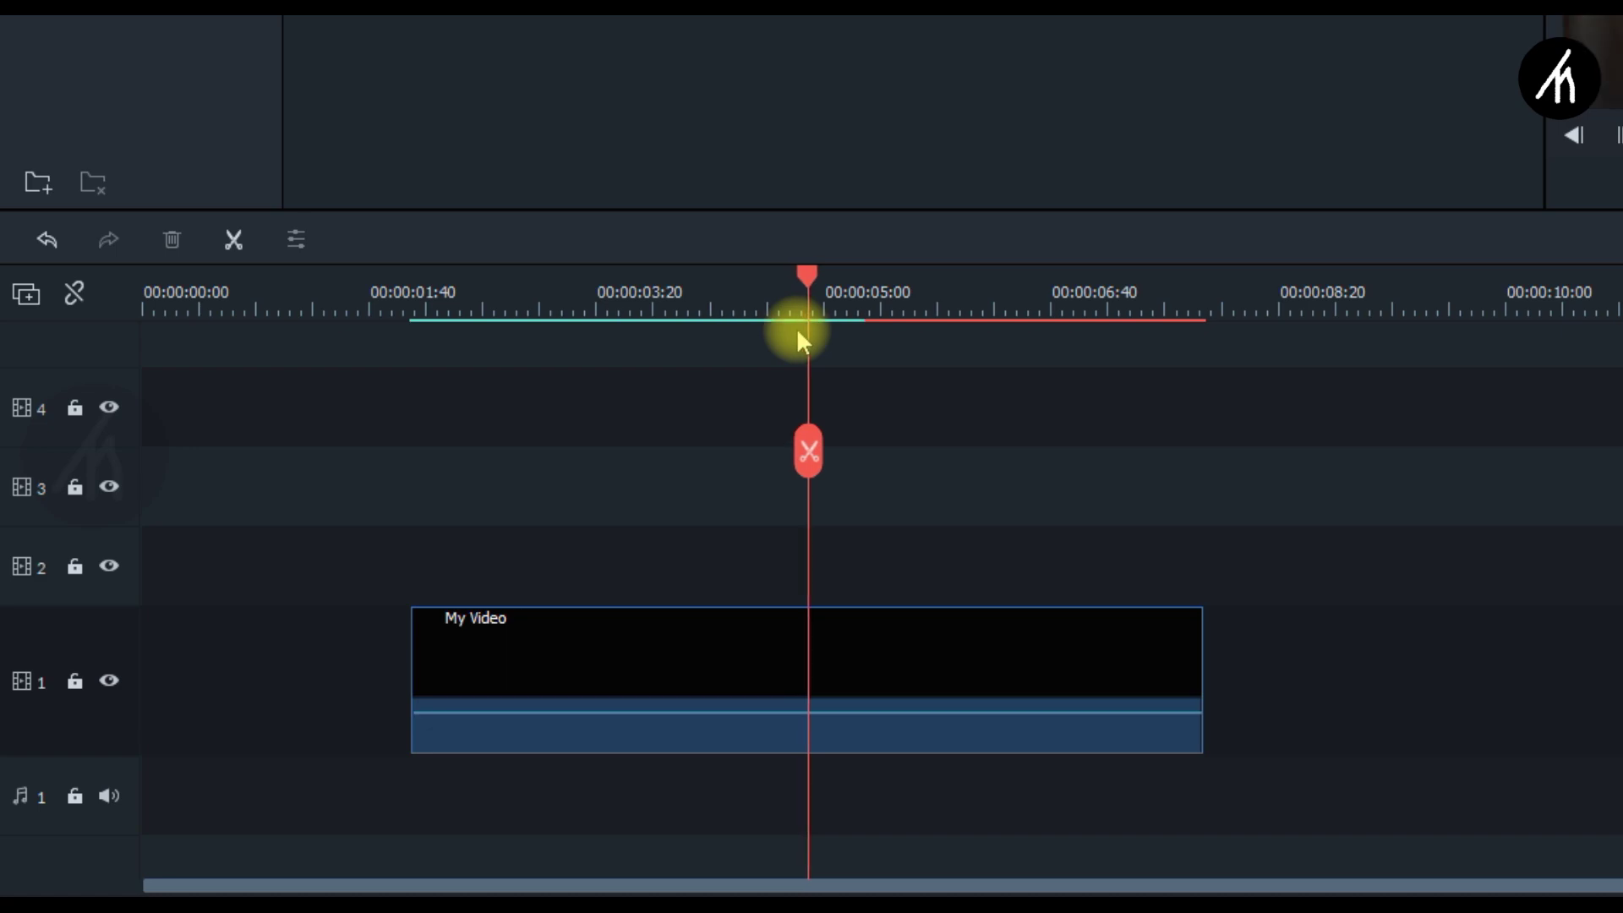
- Start a Pan & Zoom effect on My Video via Crop and Zoom, editing its End frame
left_click(882, 668)
right_click(727, 626)
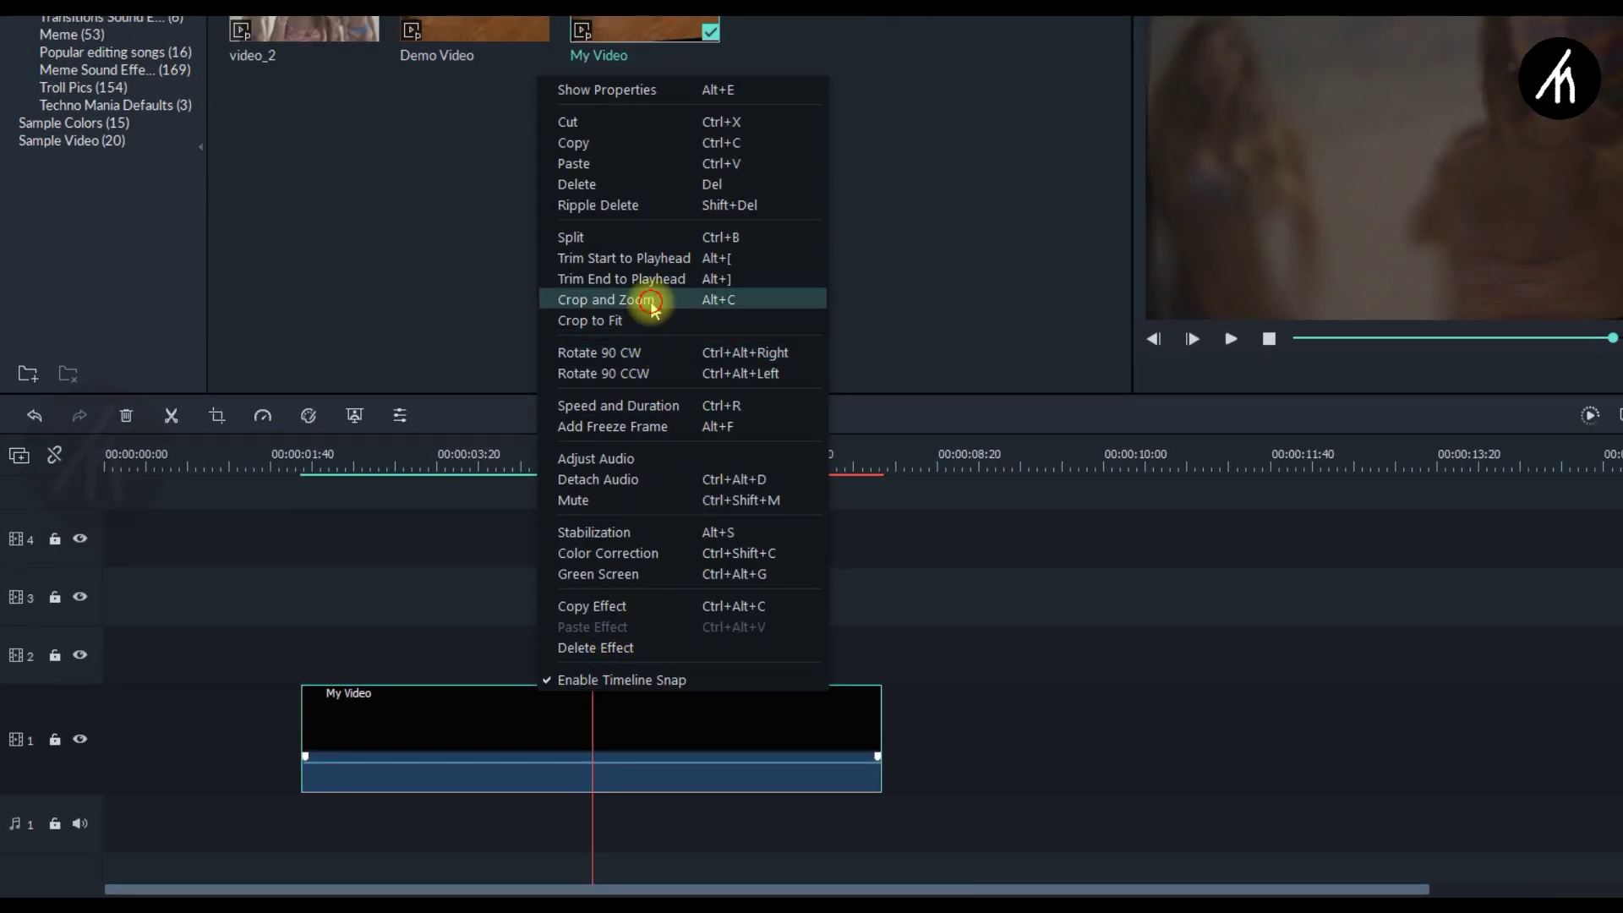
left_click(651, 301)
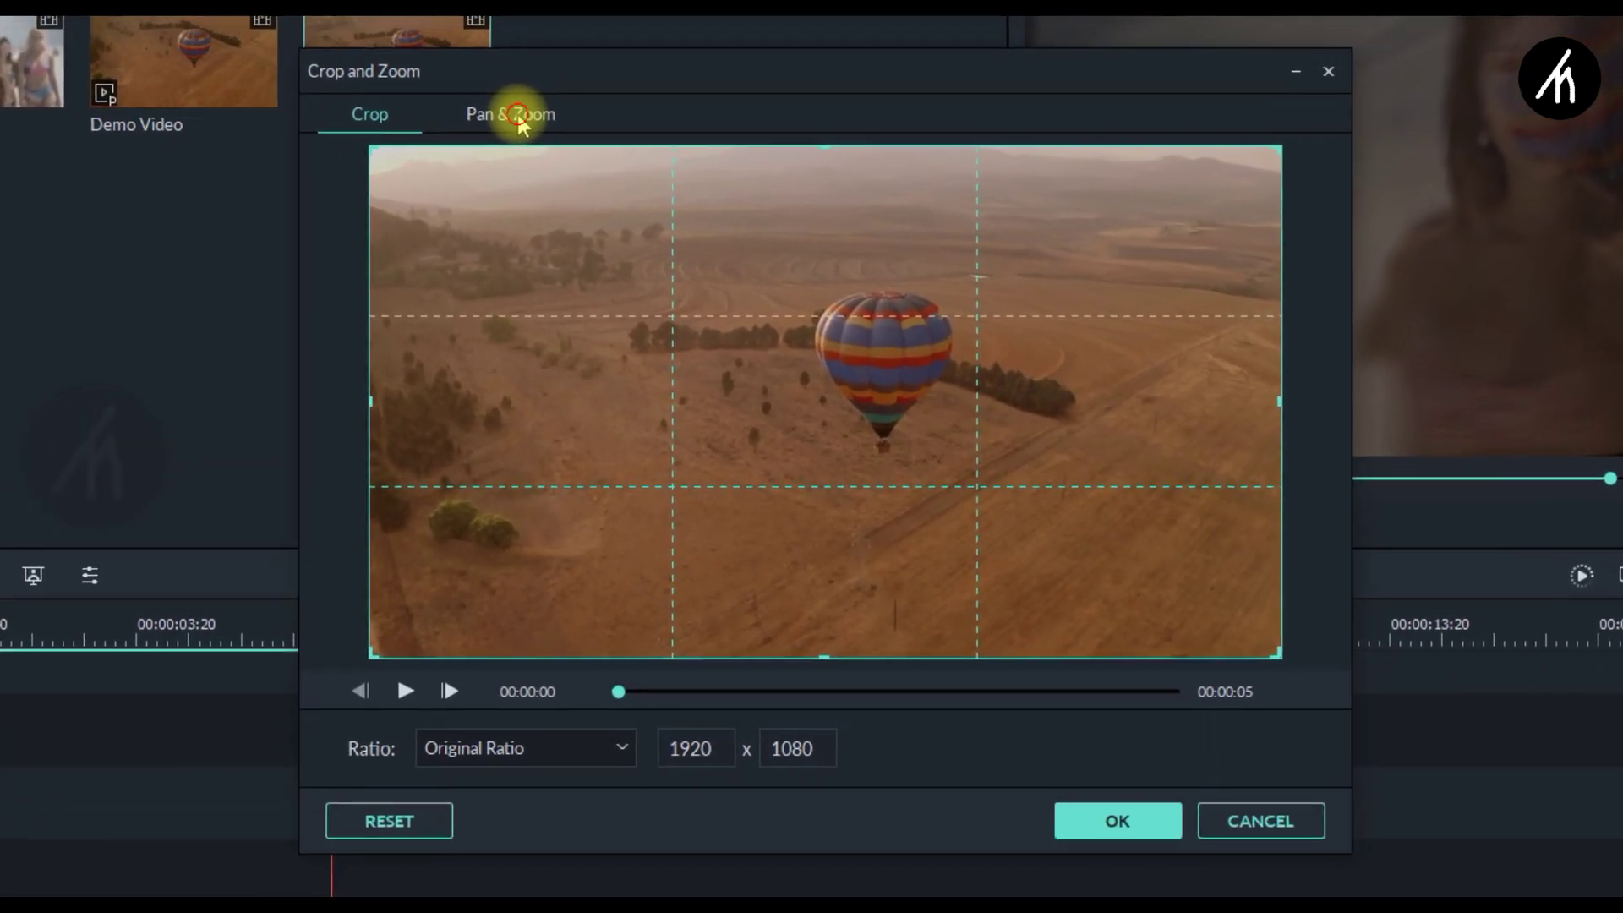
left_click(640, 74)
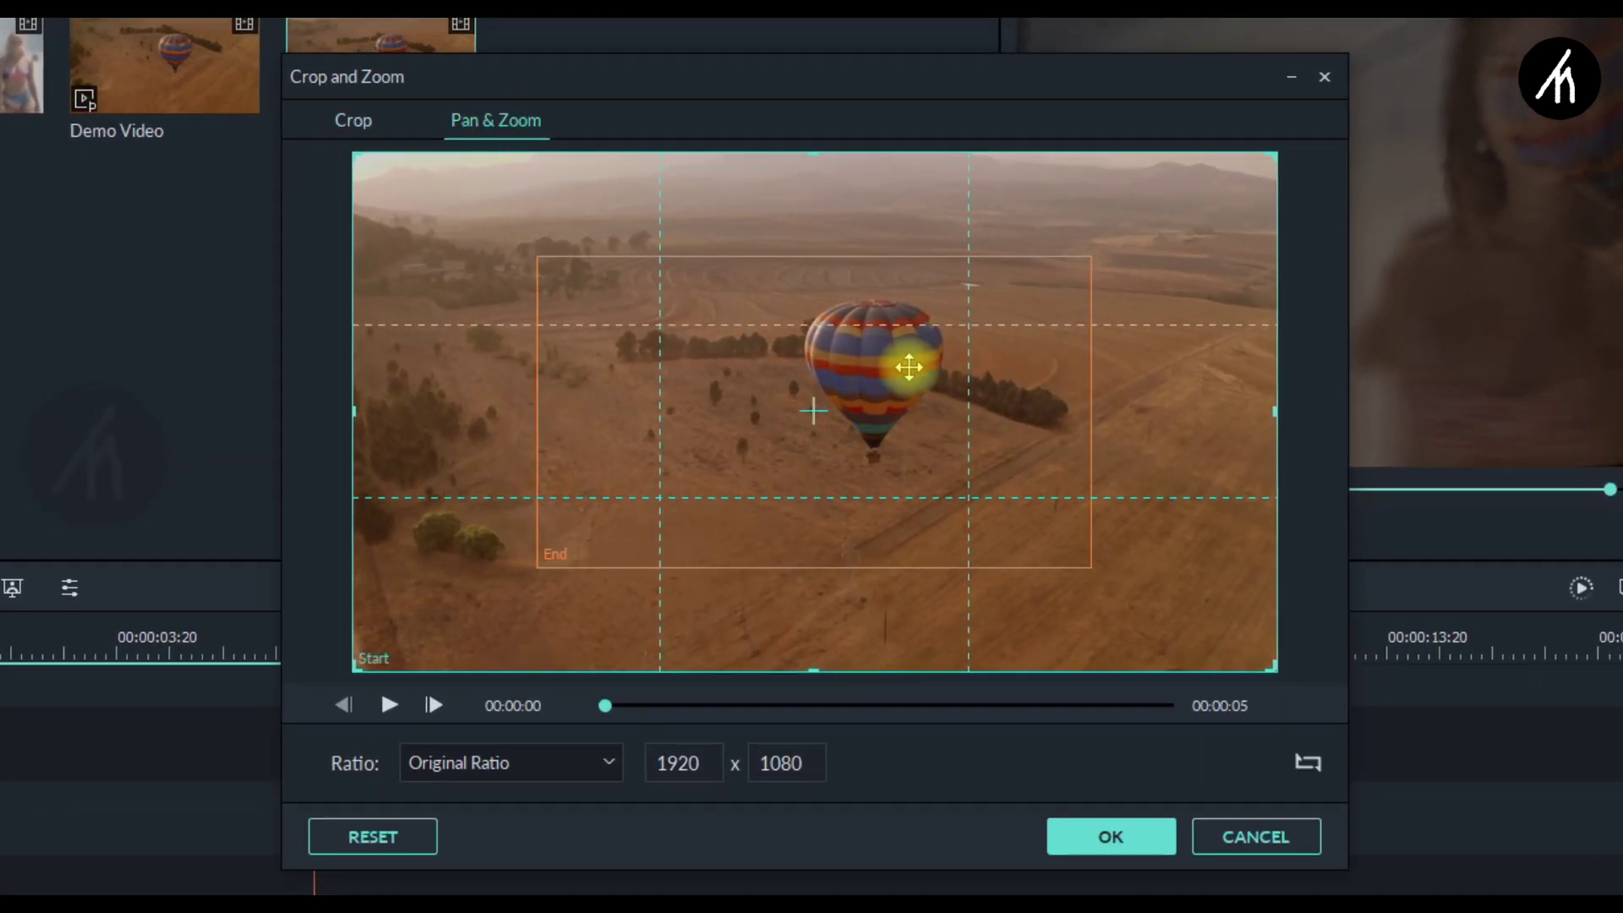
left_click(898, 363)
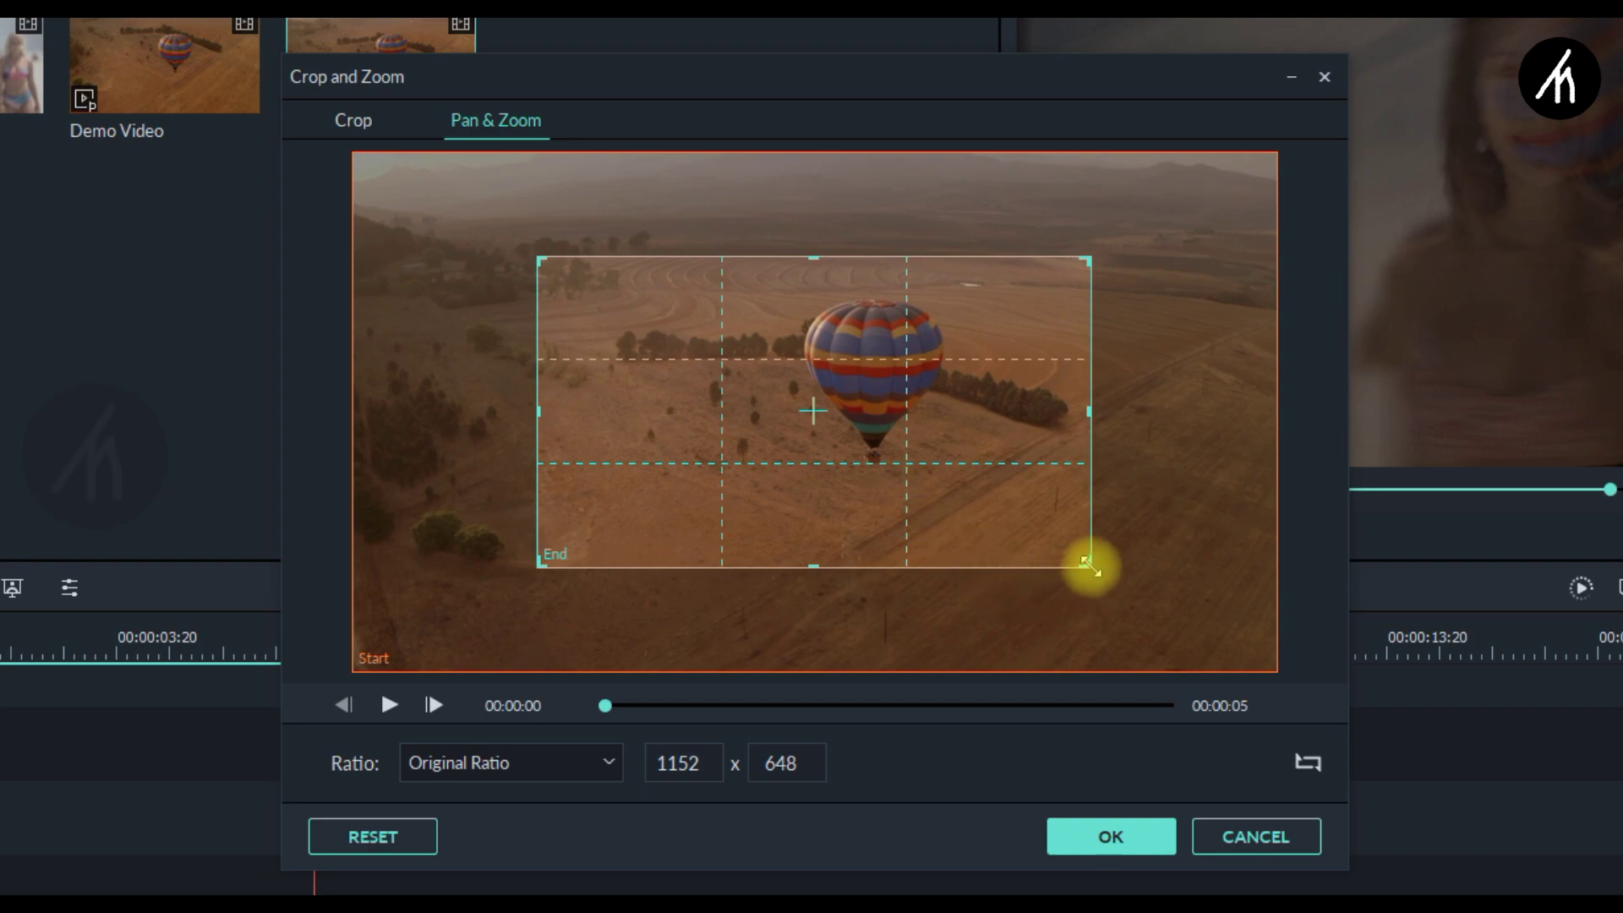
- Shrink the End frame to a small rectangle centred on the balloon and preview the zoom
left_click_drag(1088, 563, 764, 407)
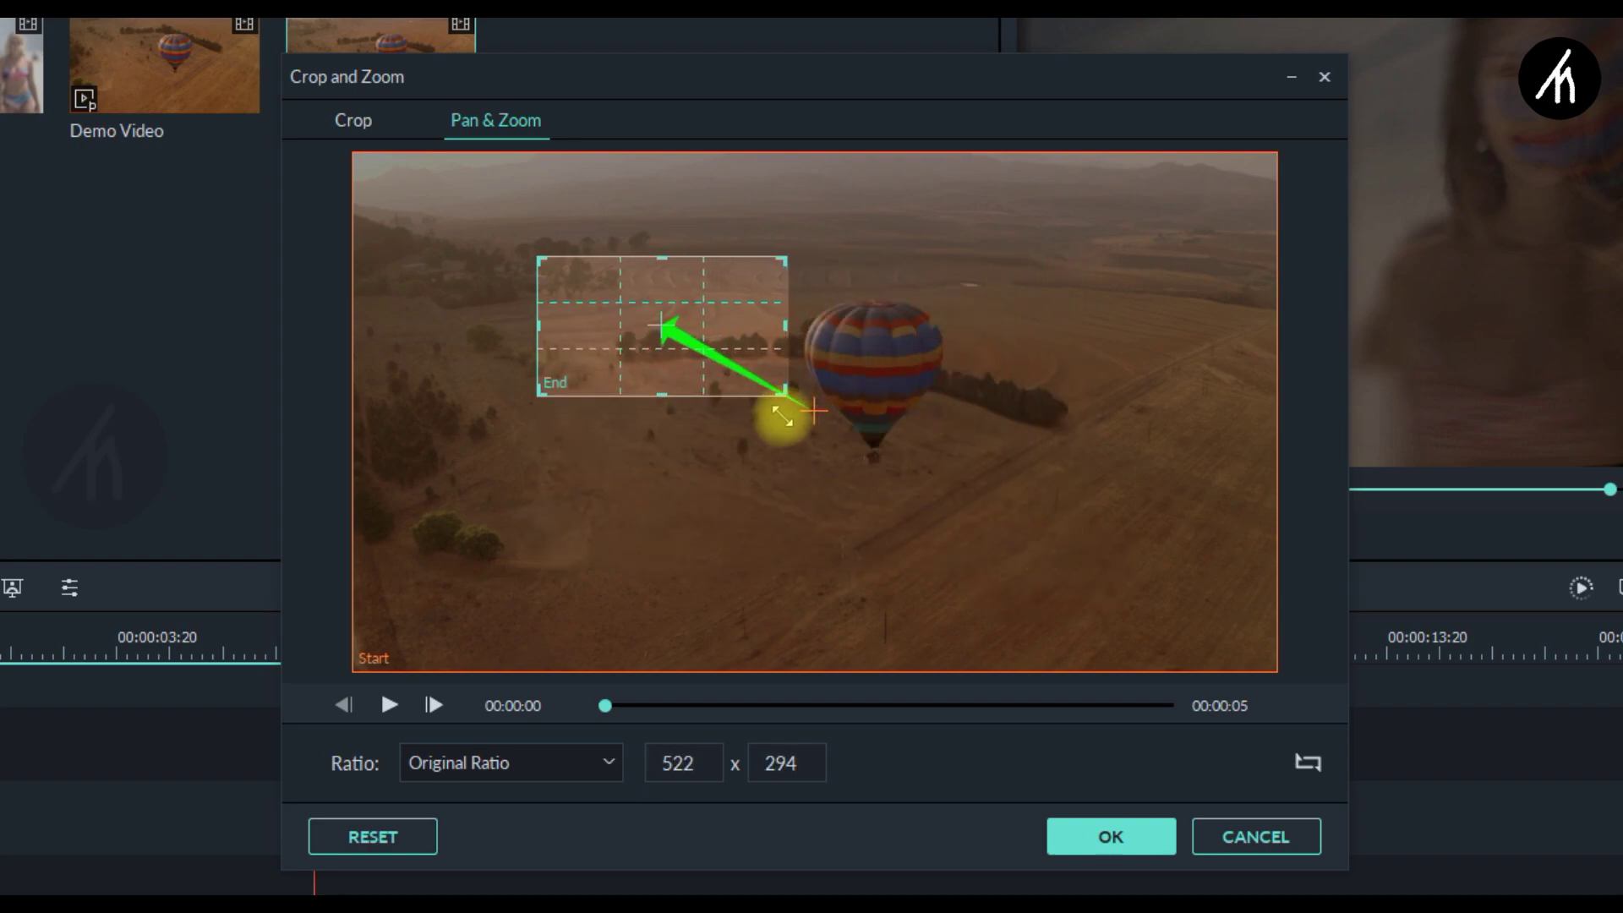
left_click_drag(685, 328, 846, 418)
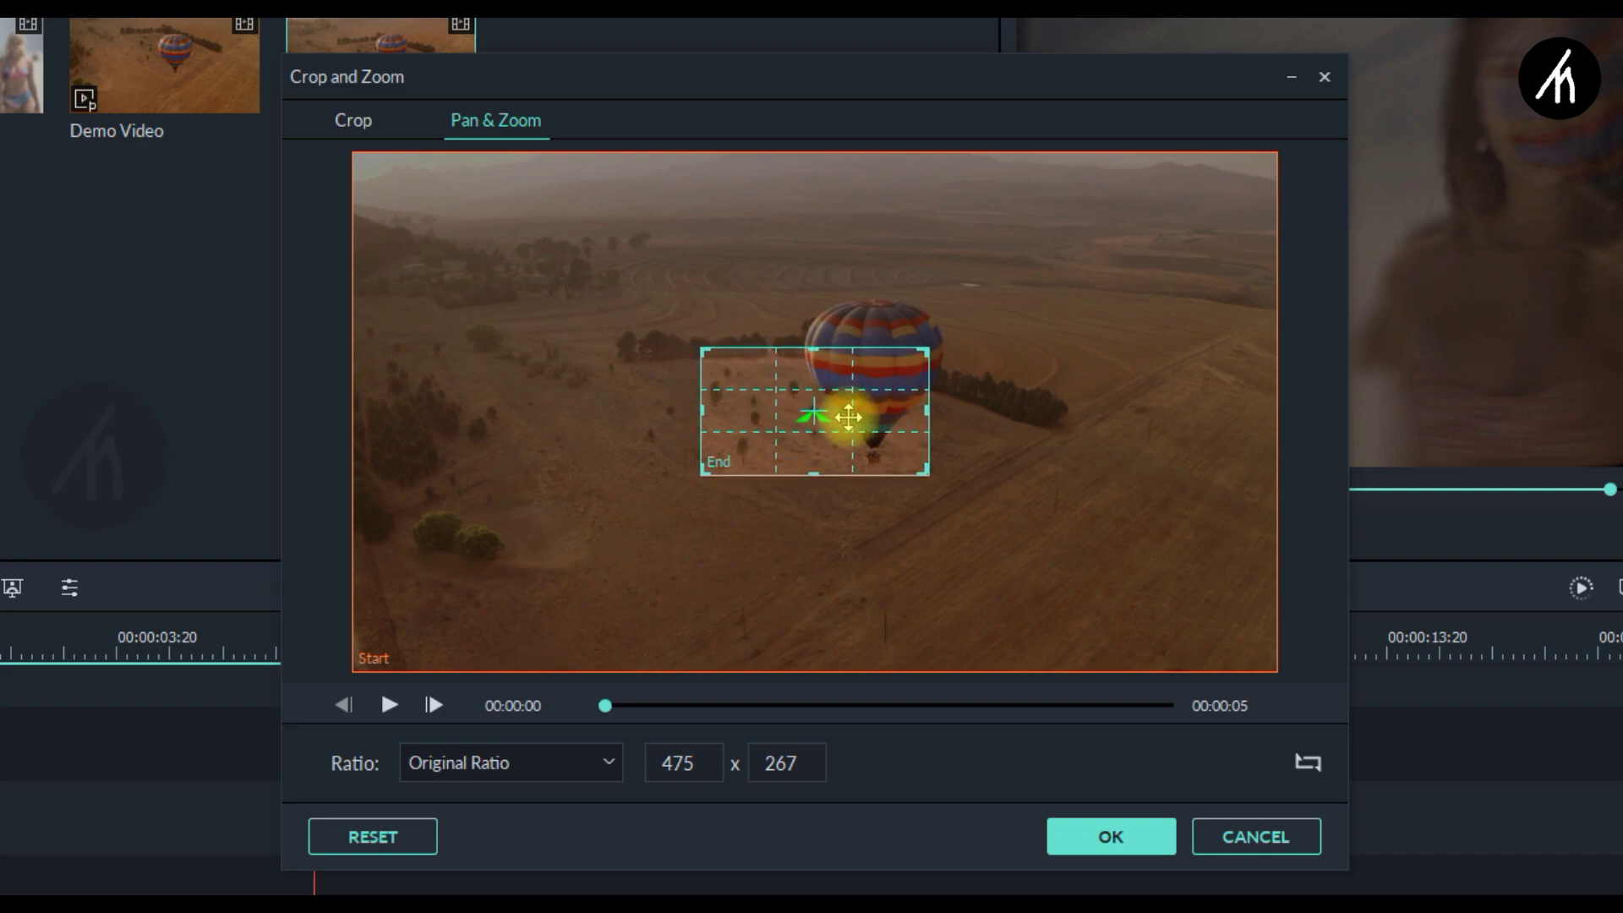
left_click(868, 704)
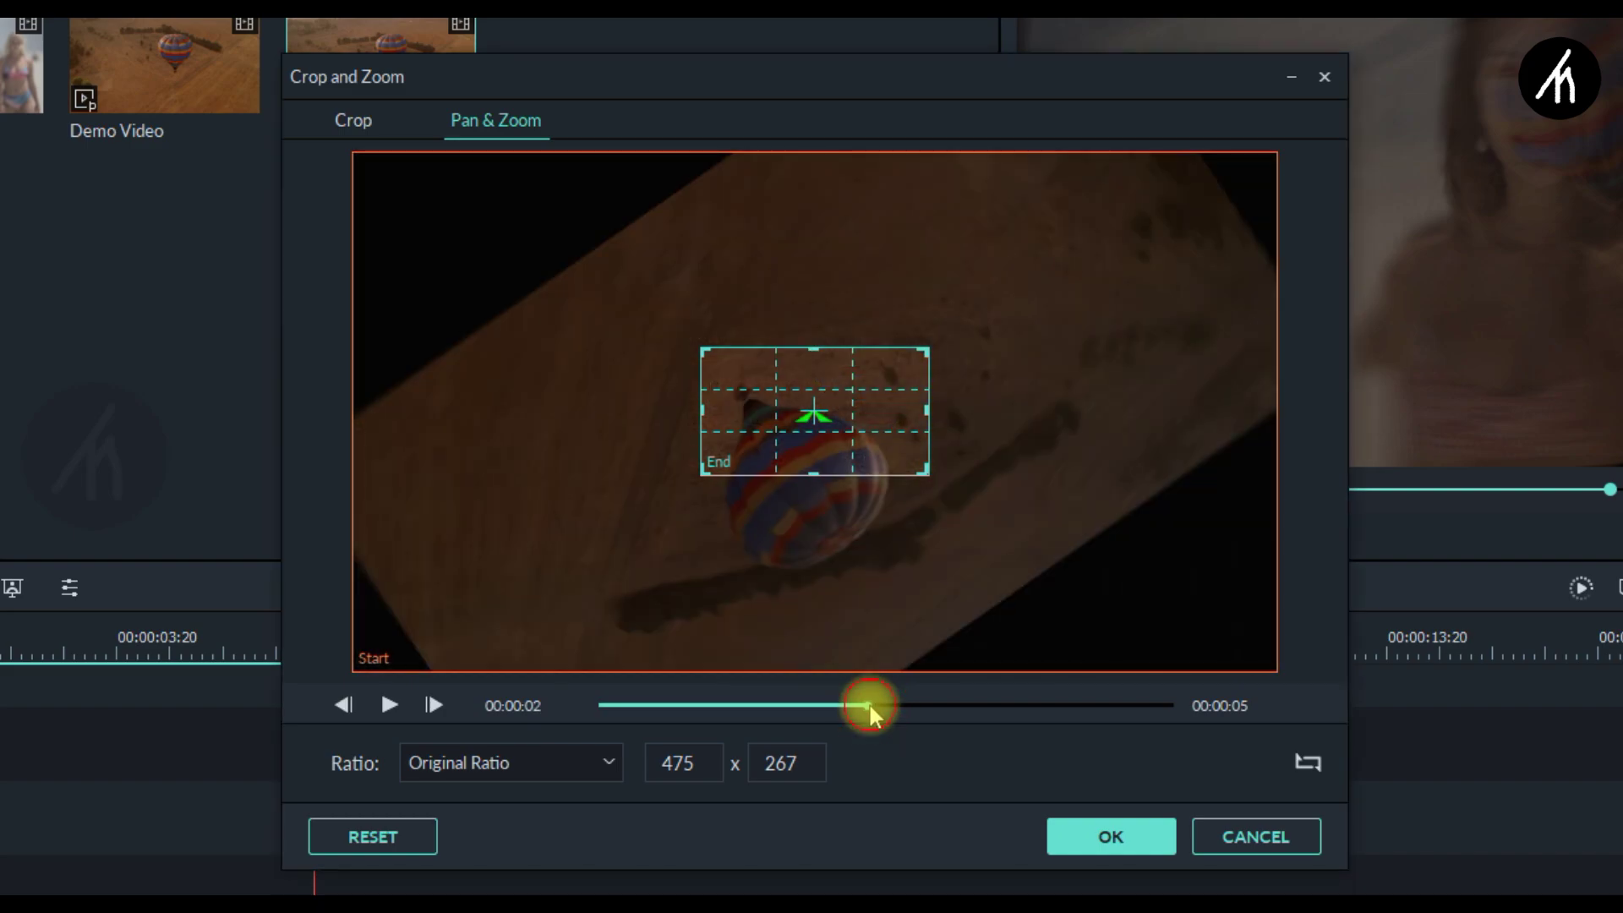
left_click_drag(870, 705, 894, 705)
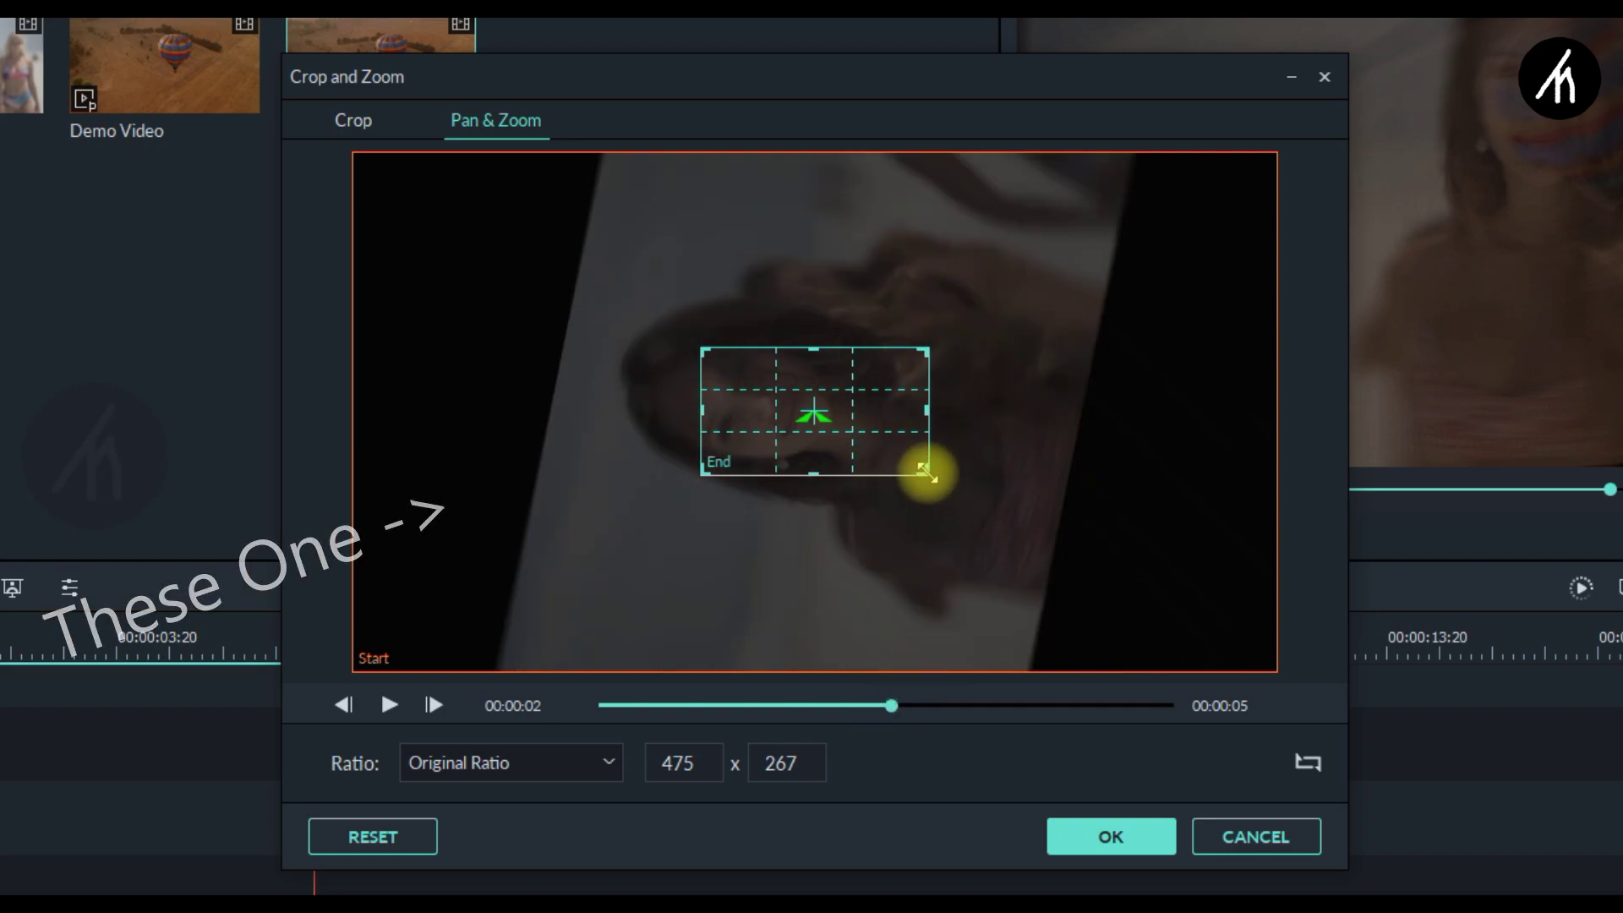
left_click_drag(926, 472, 938, 485)
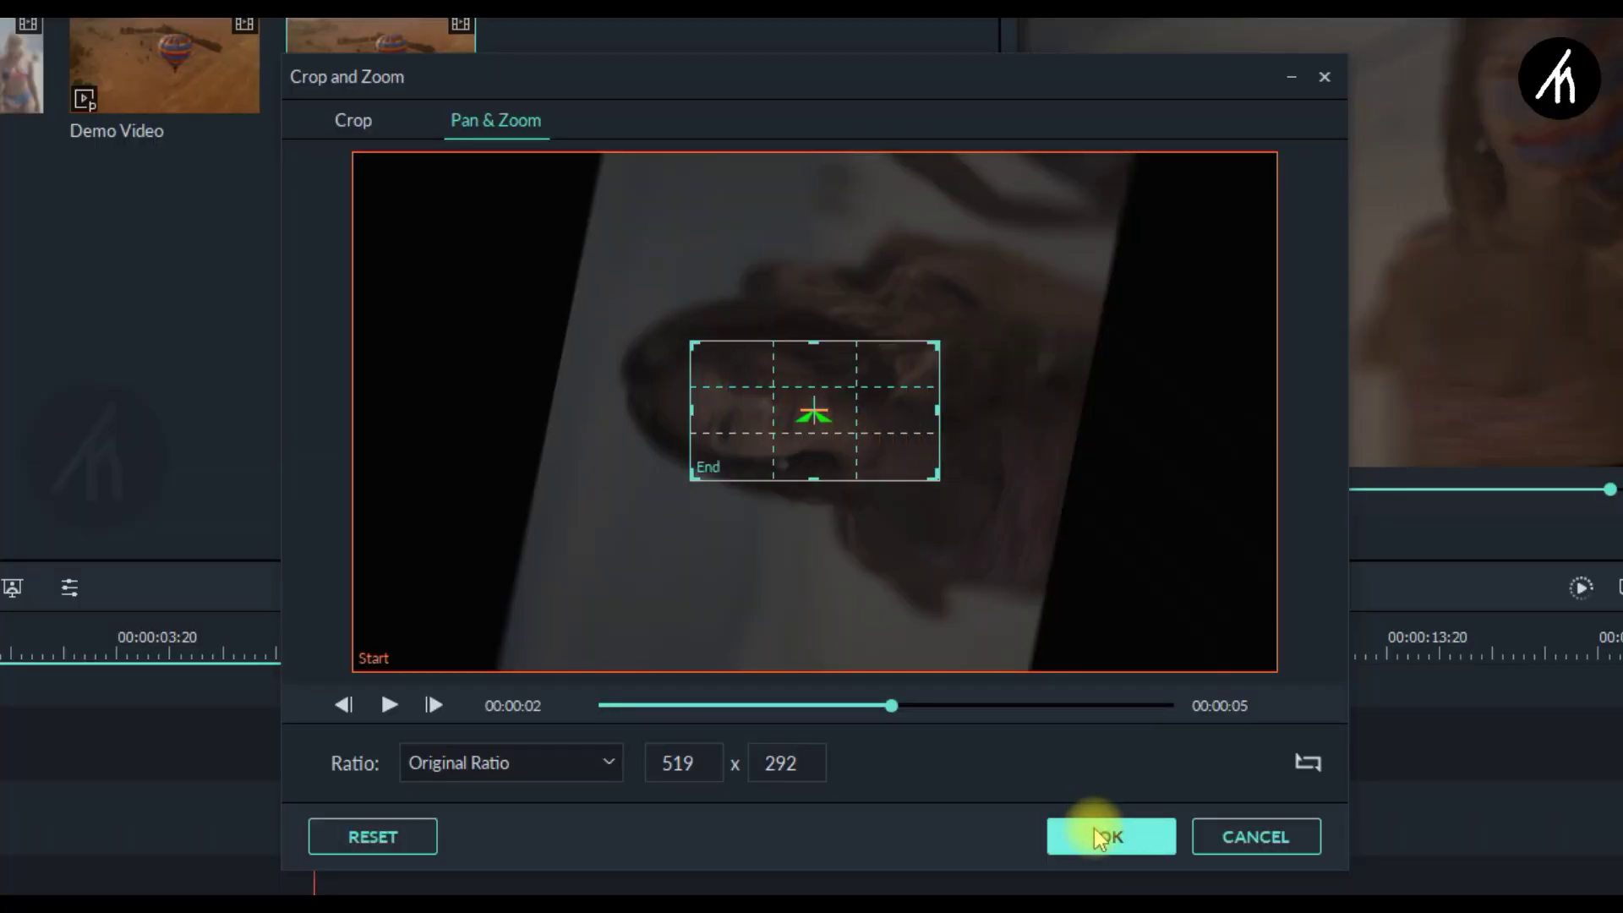
- Confirm the zoom and split My Video at the playhead near 5 seconds
left_click(1101, 837)
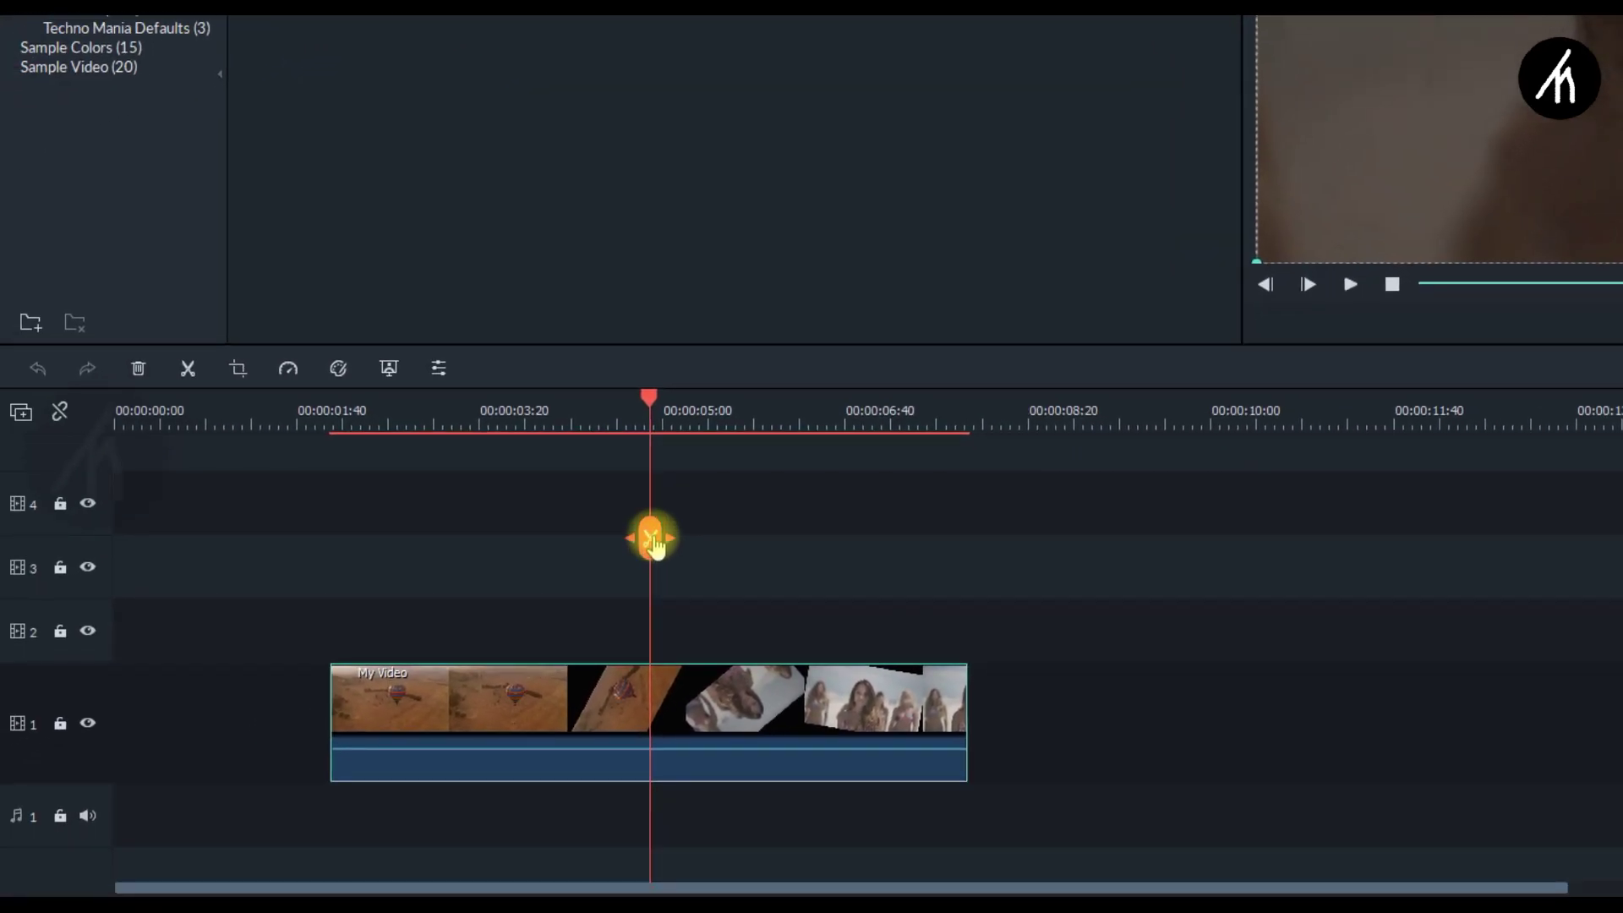
left_click(651, 538)
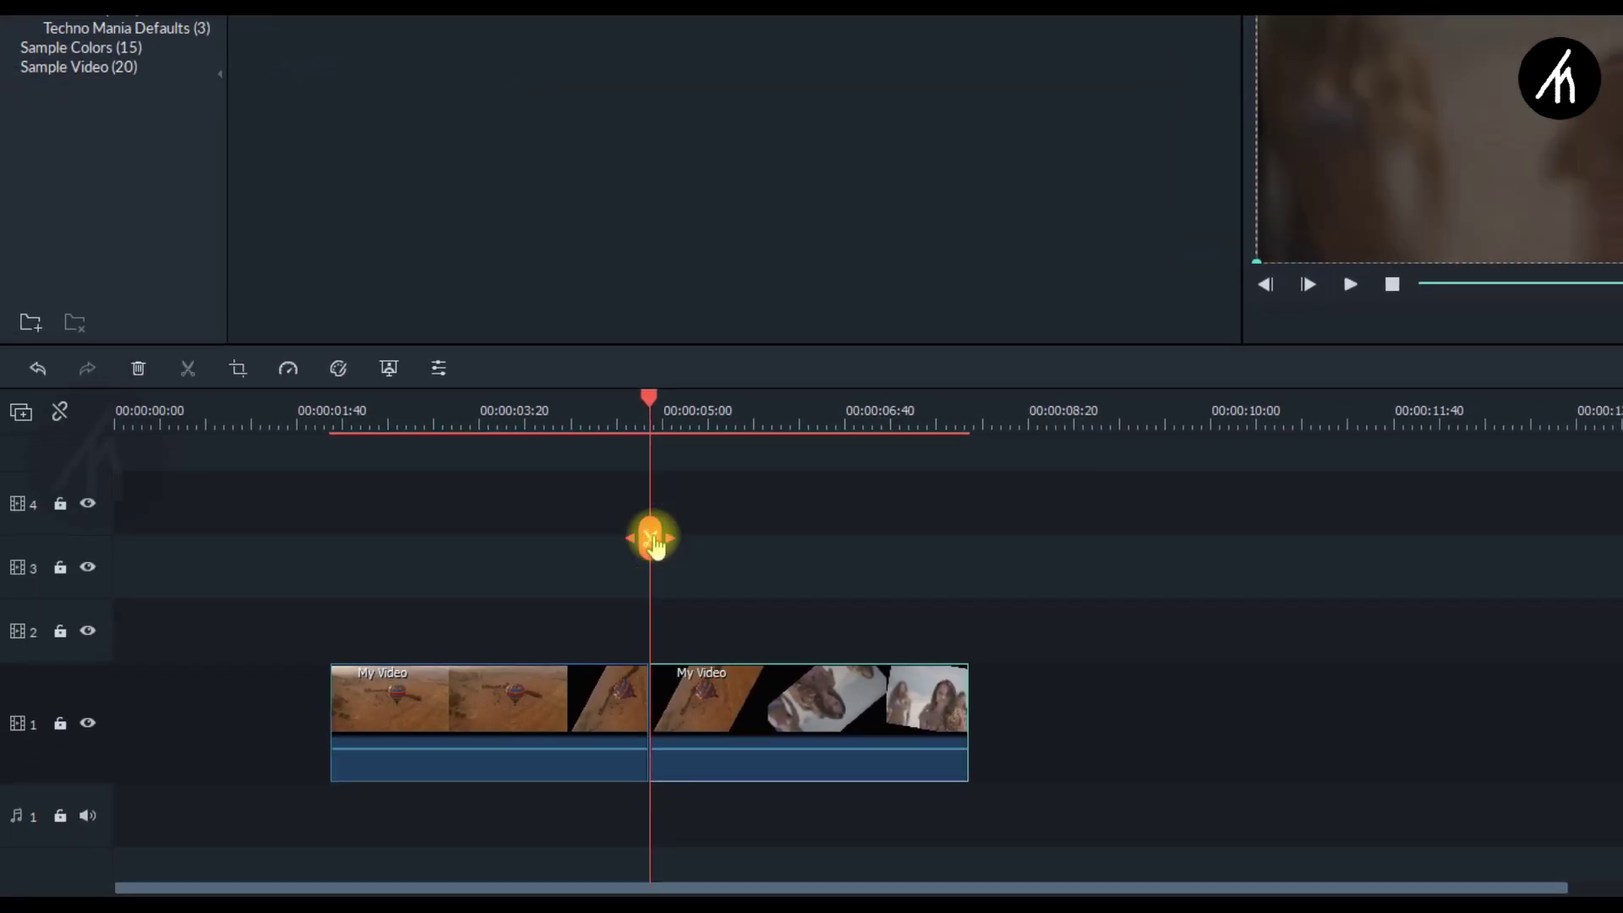
left_click(724, 693)
- Swap Start and End frames in Crop and Zoom so the second half zooms the opposite way
right_click(724, 692)
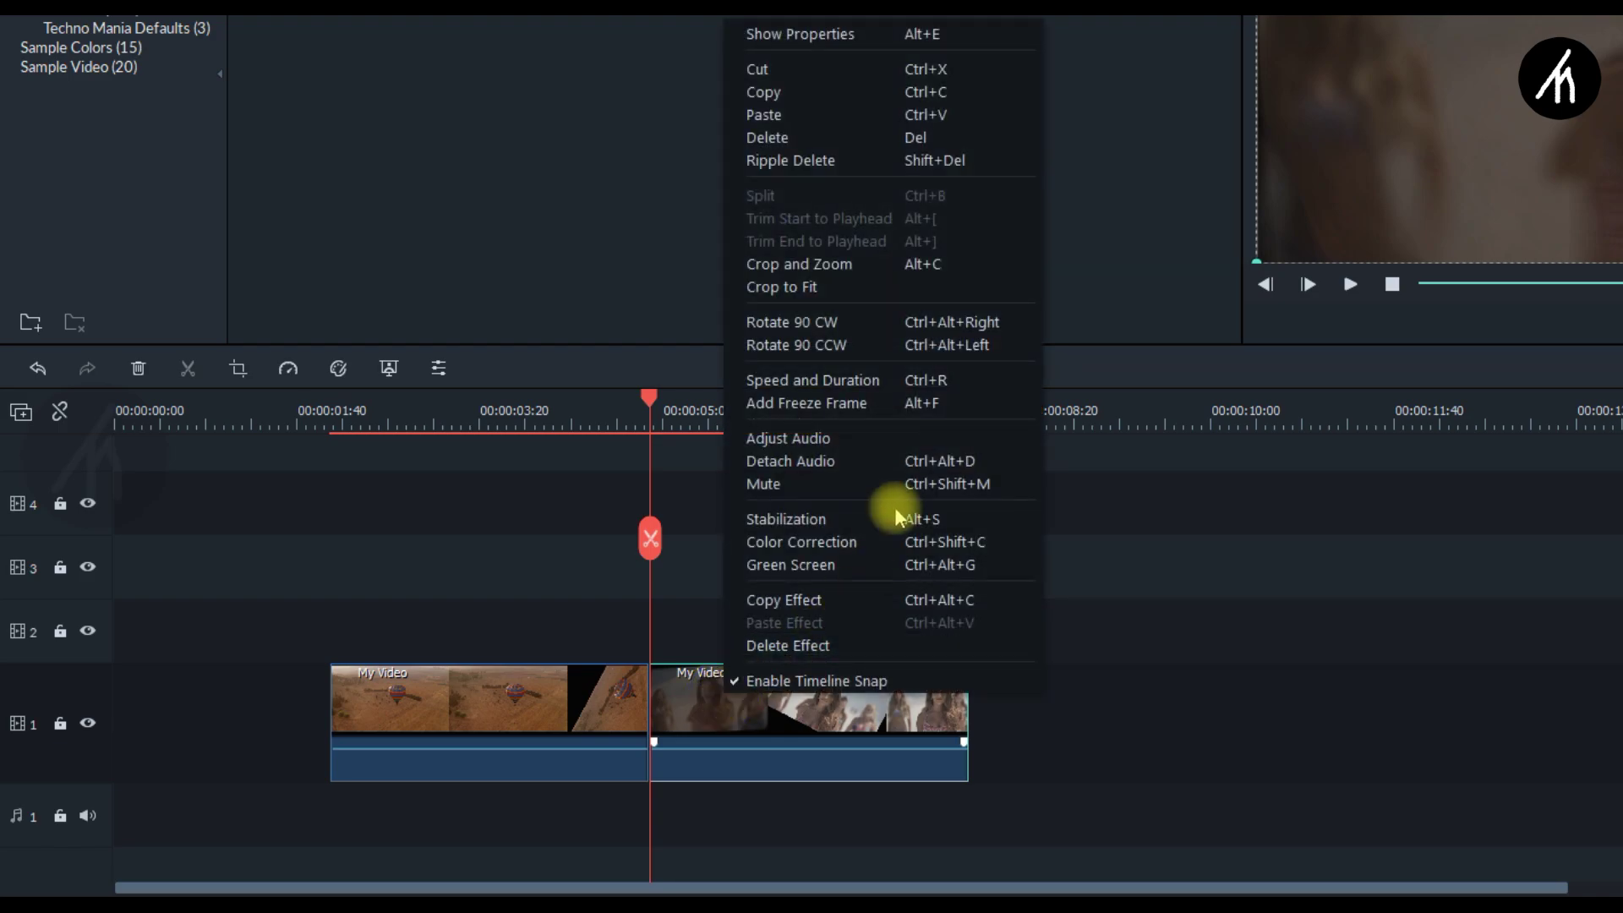
left_click(842, 265)
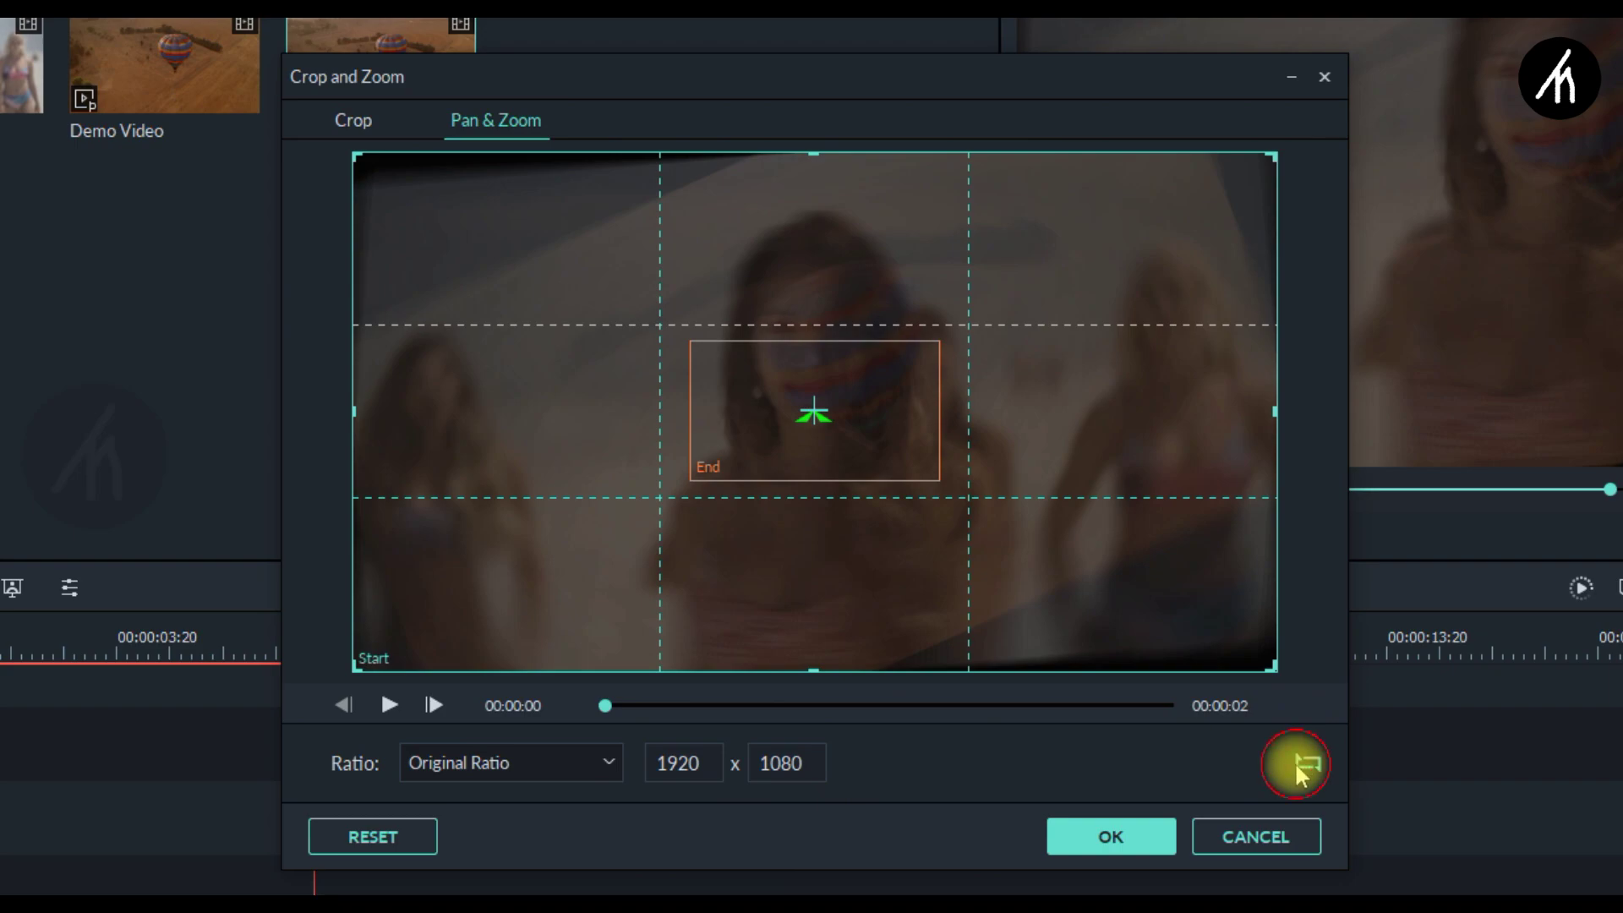
left_click(1307, 765)
left_click(1111, 838)
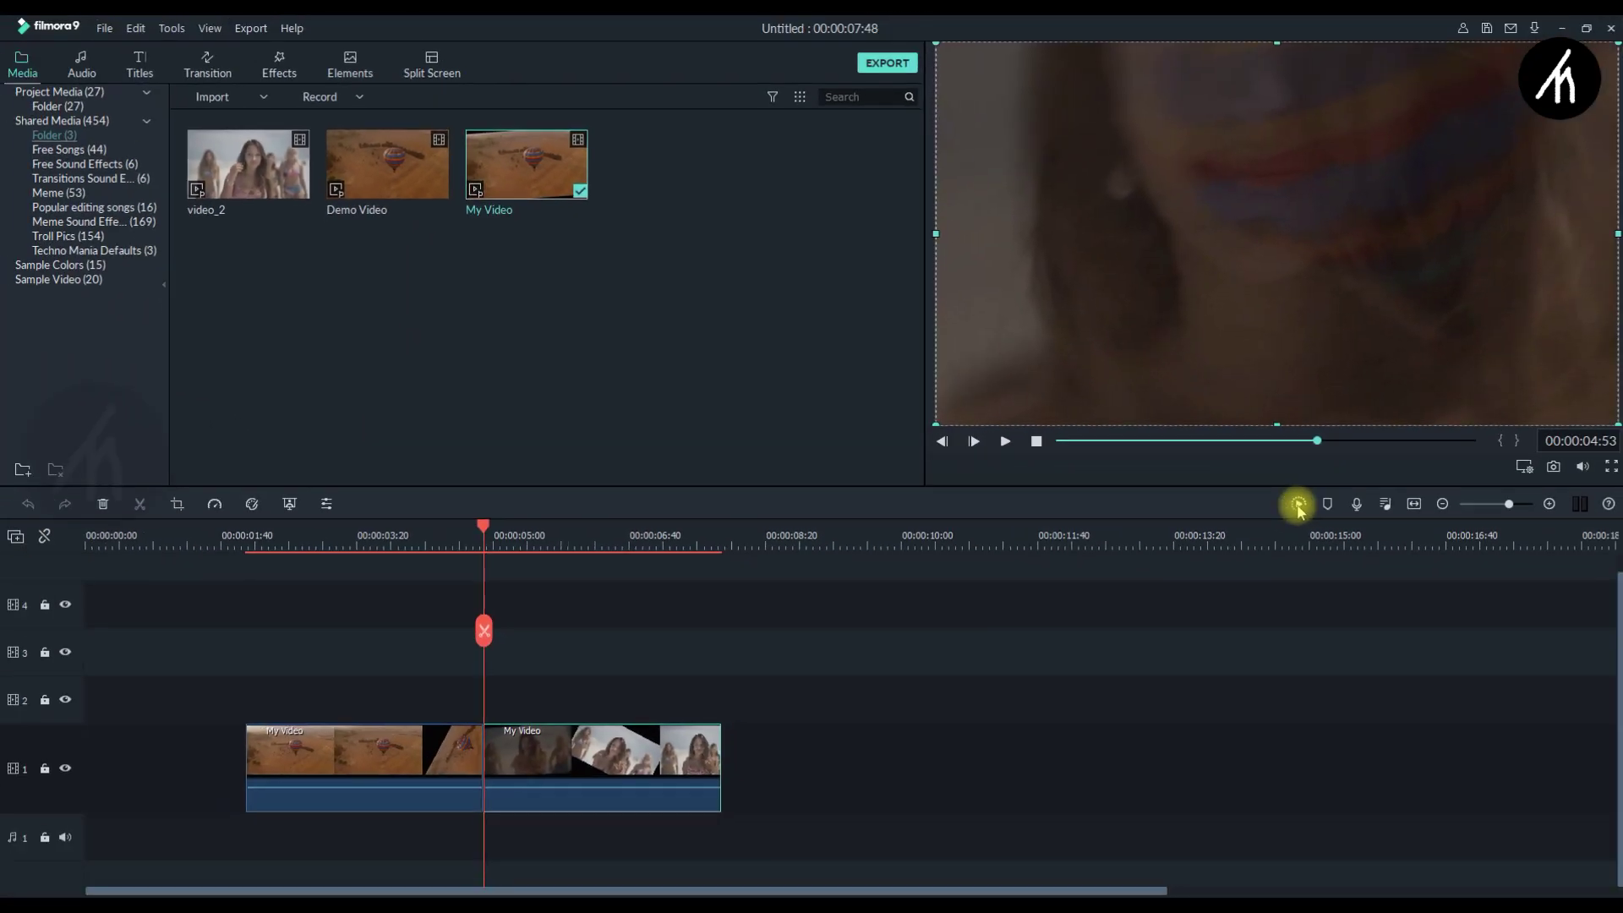
left_click(1298, 503)
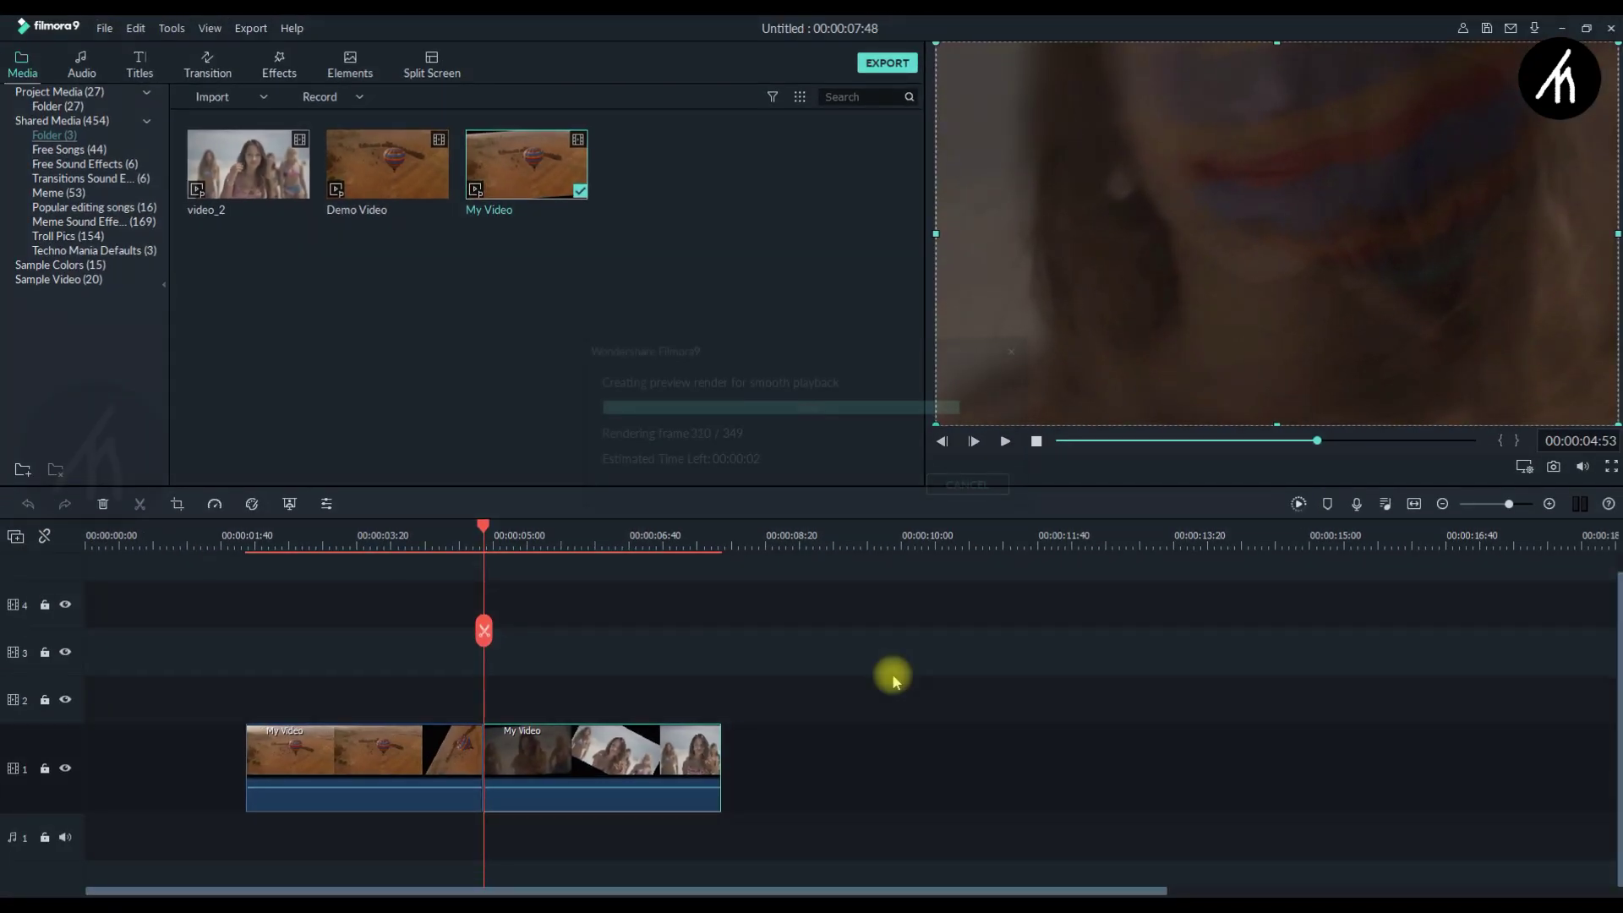
left_click(171, 543)
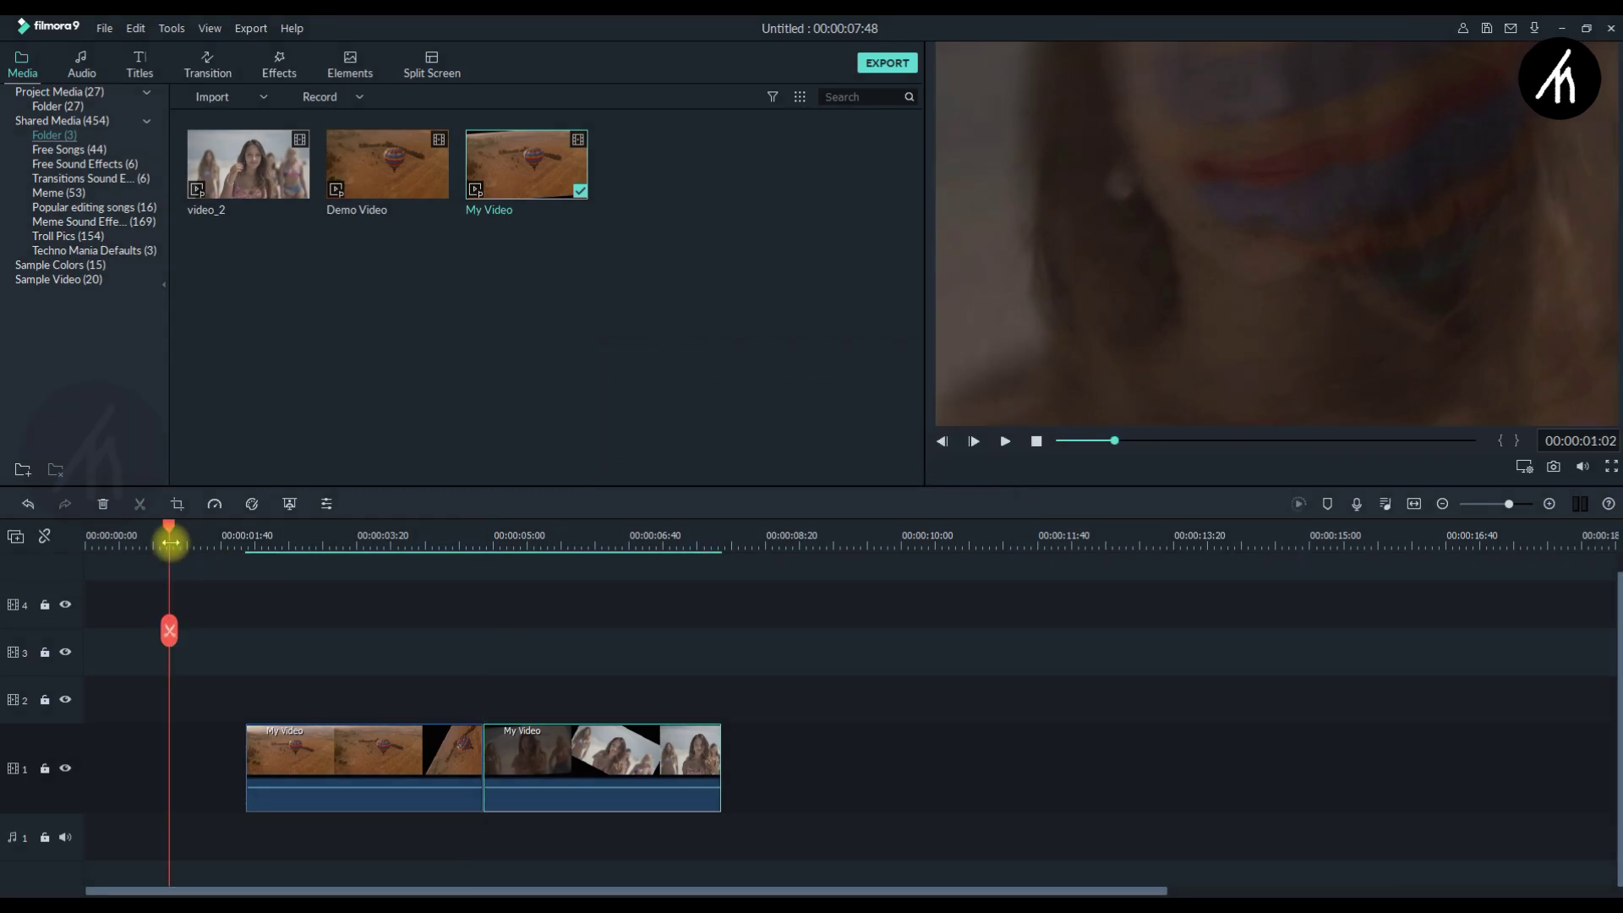
key("space")
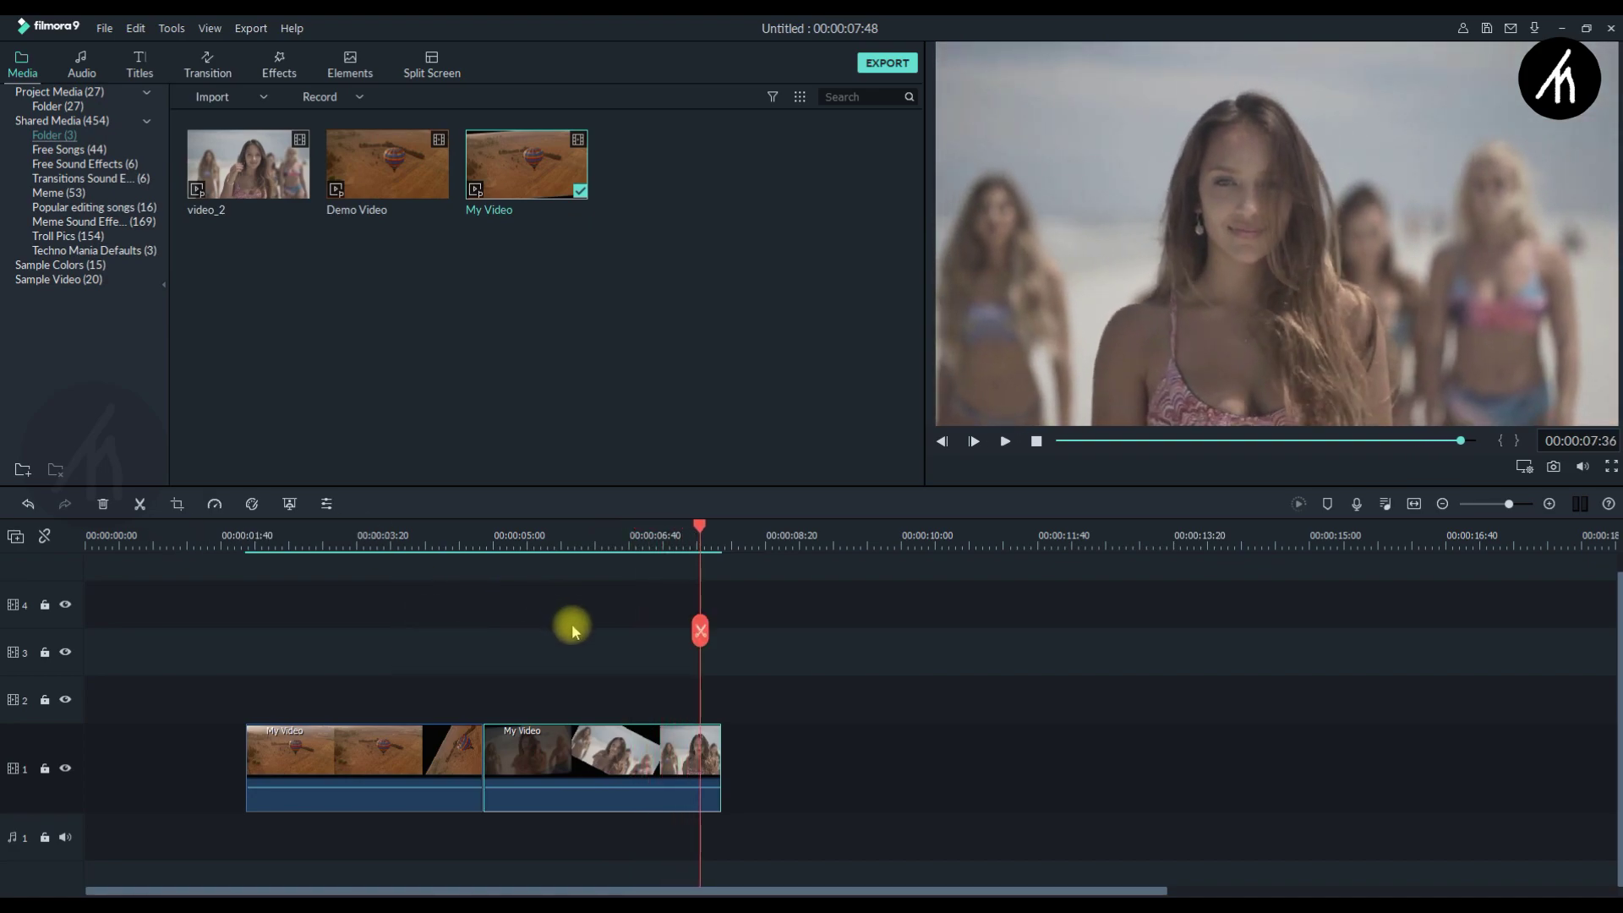
- Place Demo Video on track 2 at 0 and trim it to end where My Video begins
left_click_drag(430, 183, 174, 863)
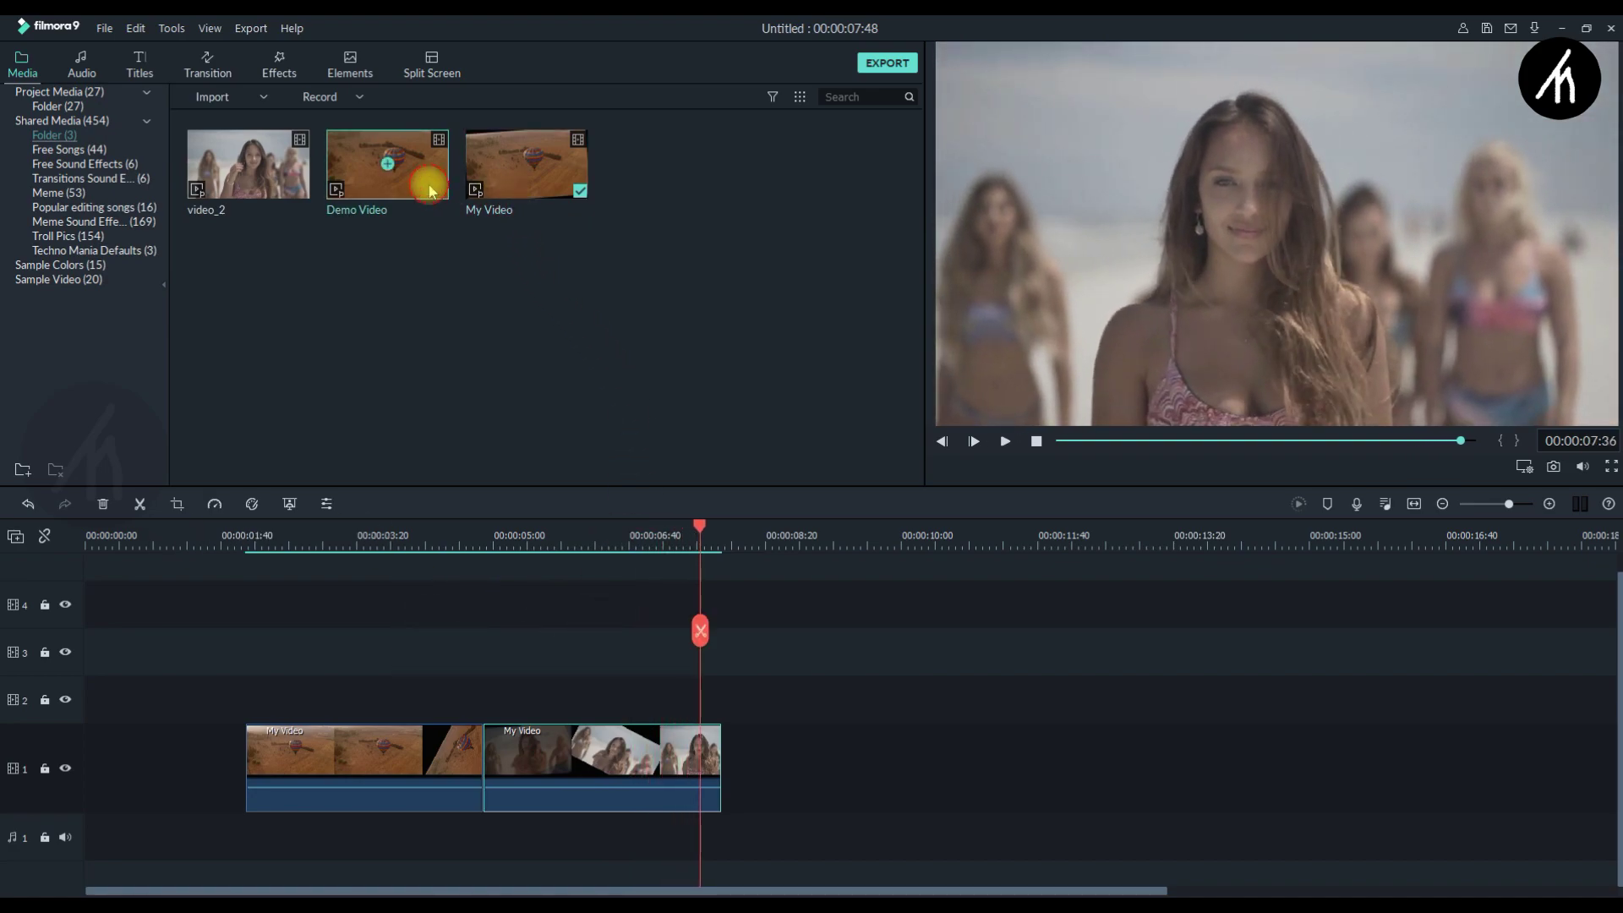
left_click_drag(95, 744, 100, 697)
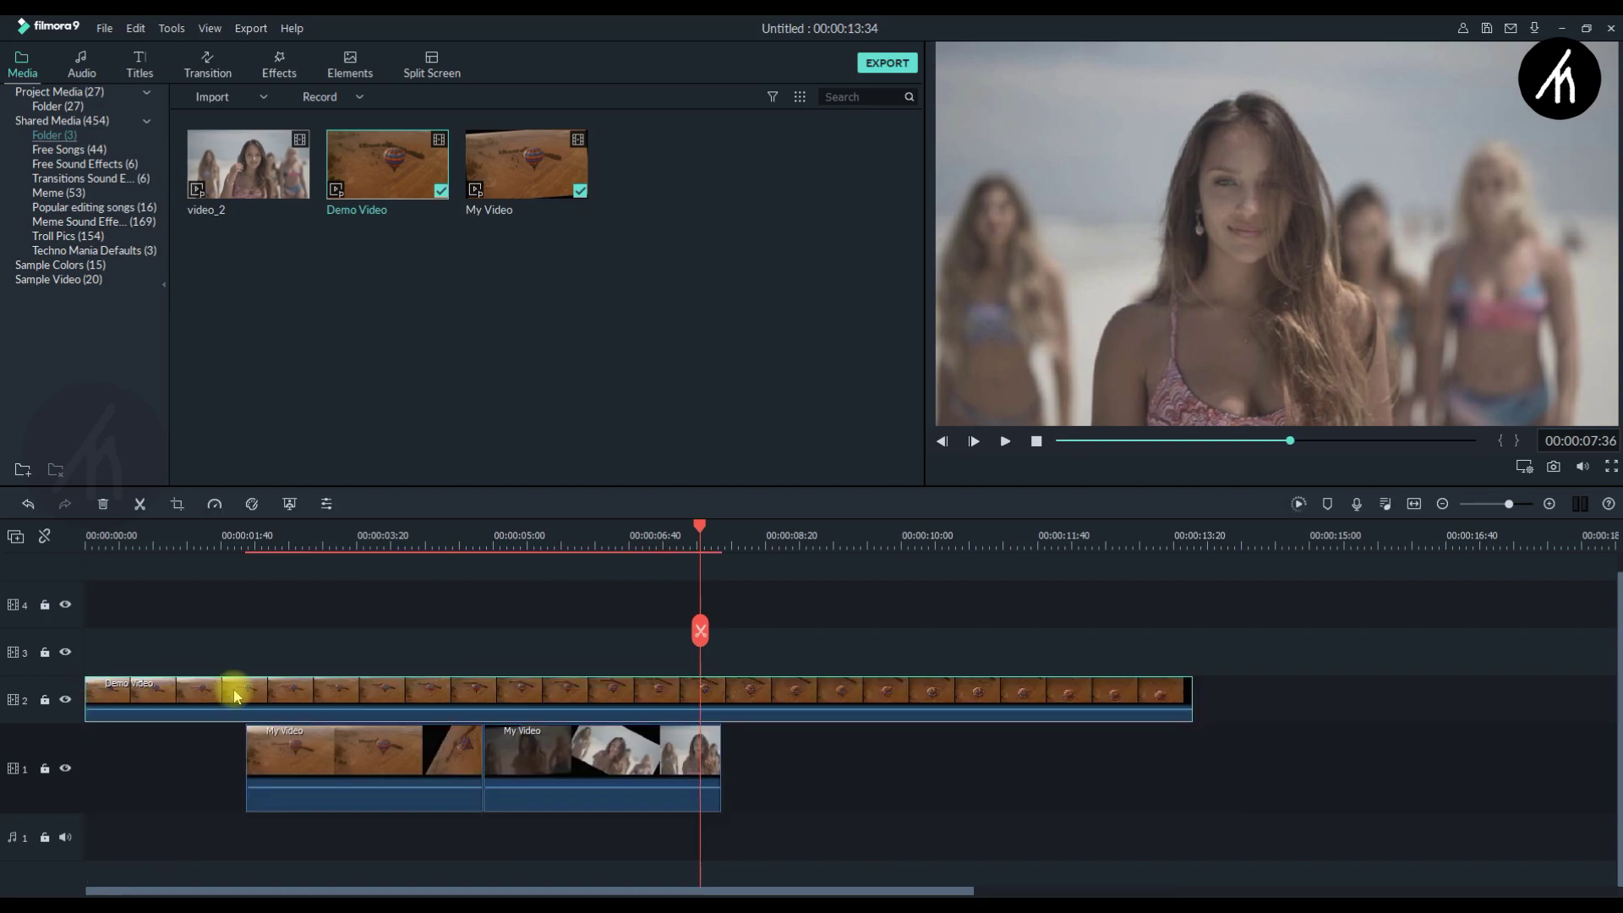
left_click(235, 697)
left_click_drag(1193, 691, 700, 691)
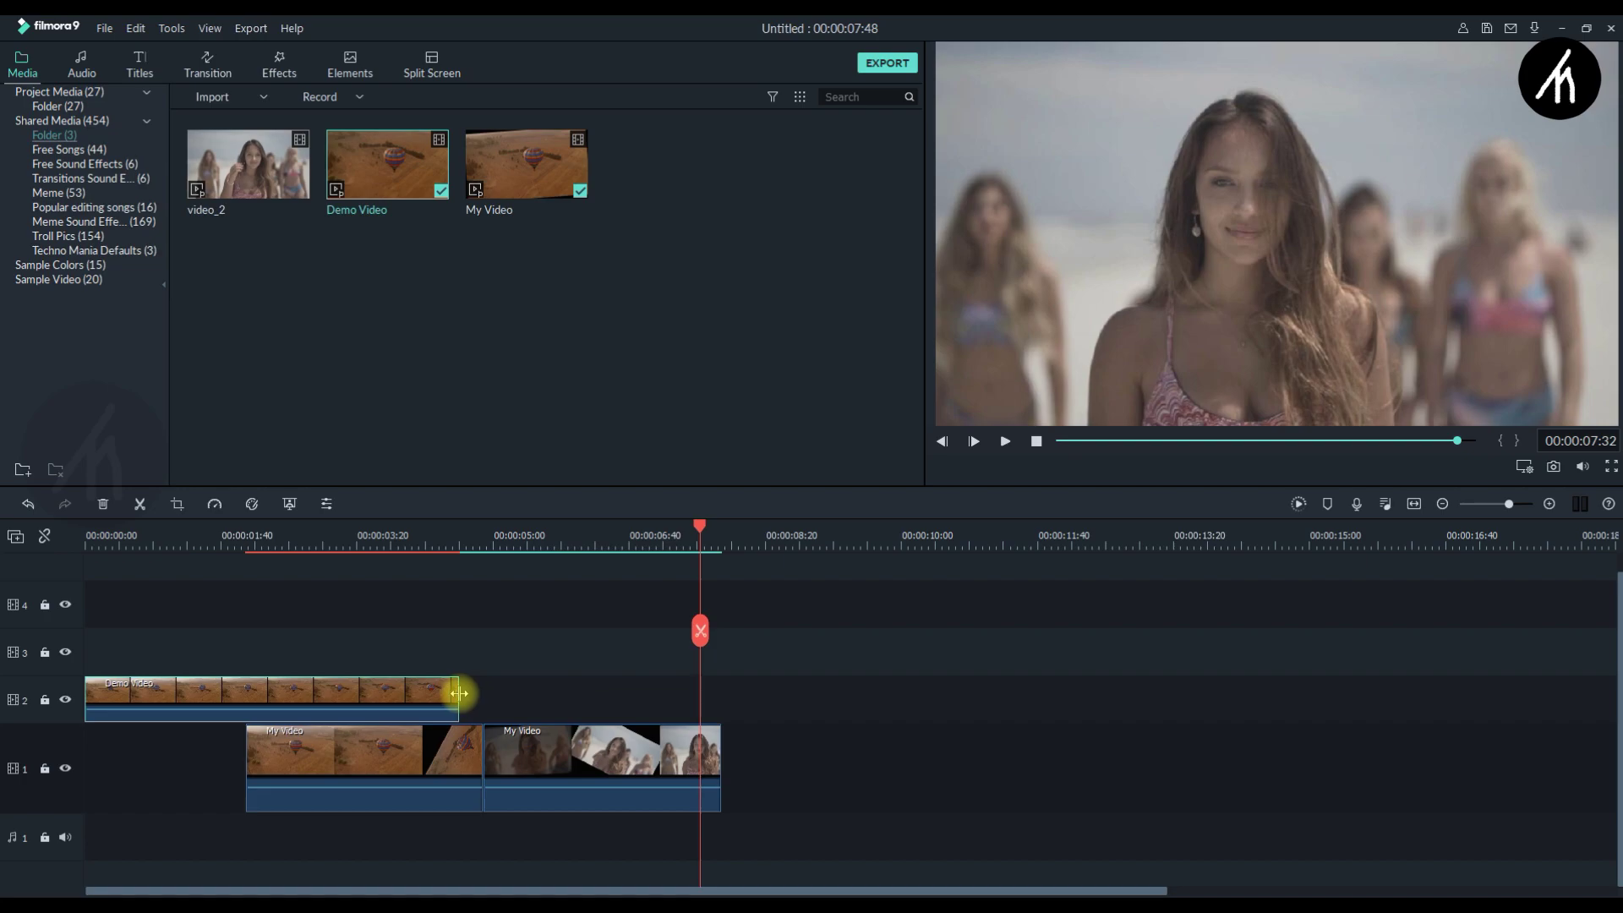
left_click_drag(459, 692, 247, 693)
- Place video_2 on track 2 right after My Video and play the result
mouse_move(290, 163)
left_mouse_down()
mouse_move(509, 705)
mouse_move(752, 685)
mouse_move(724, 691)
left_mouse_up()
key("space")
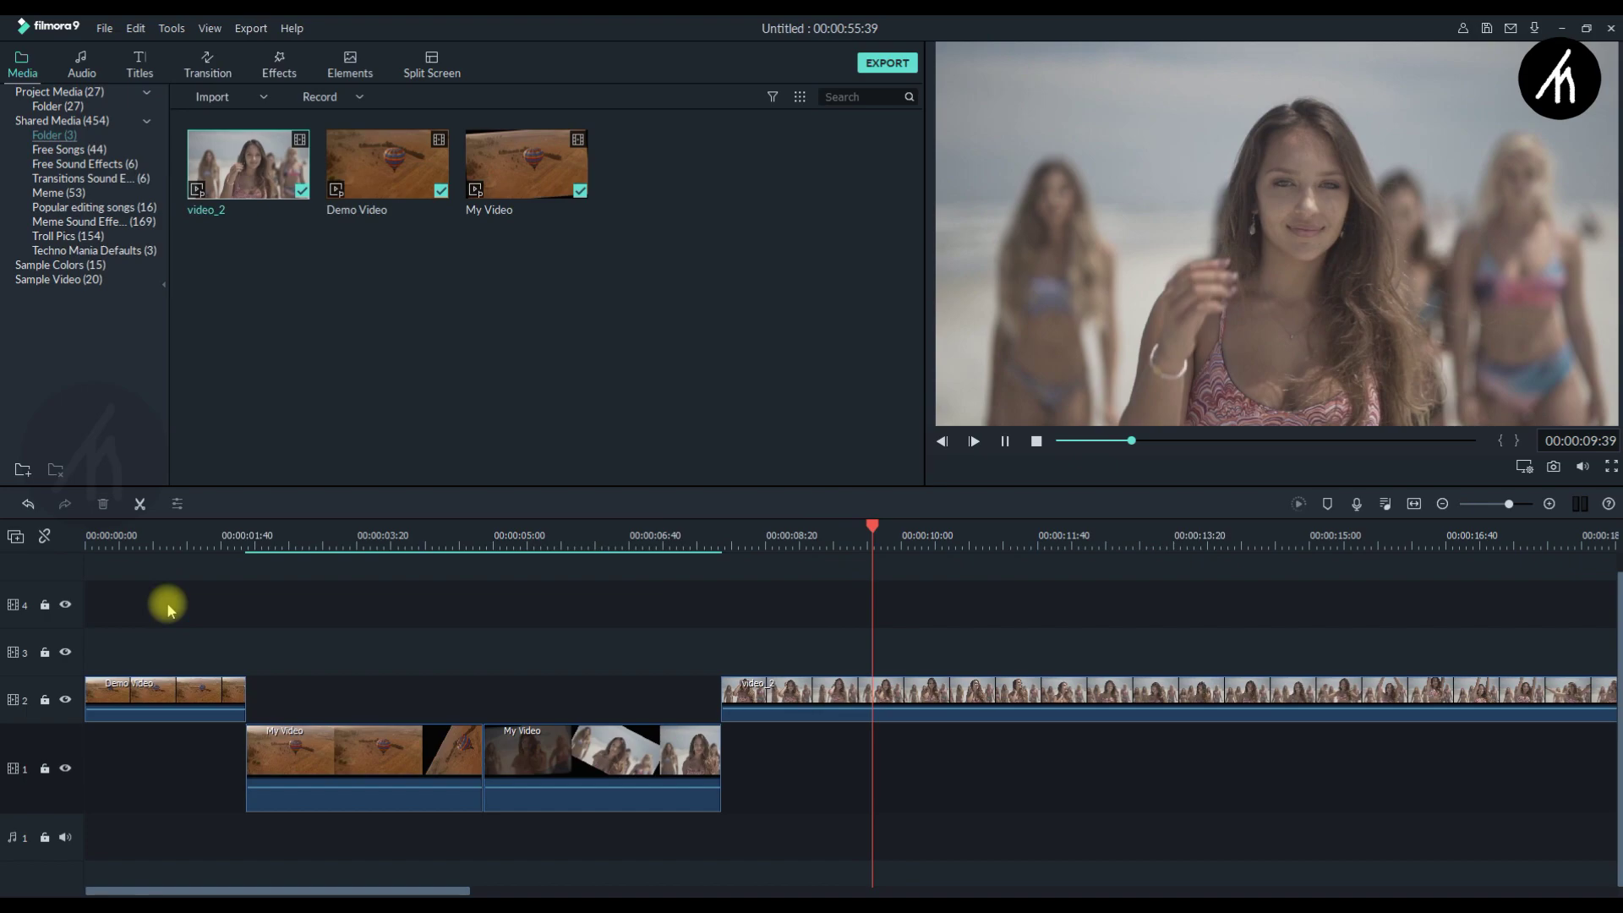
key("space")
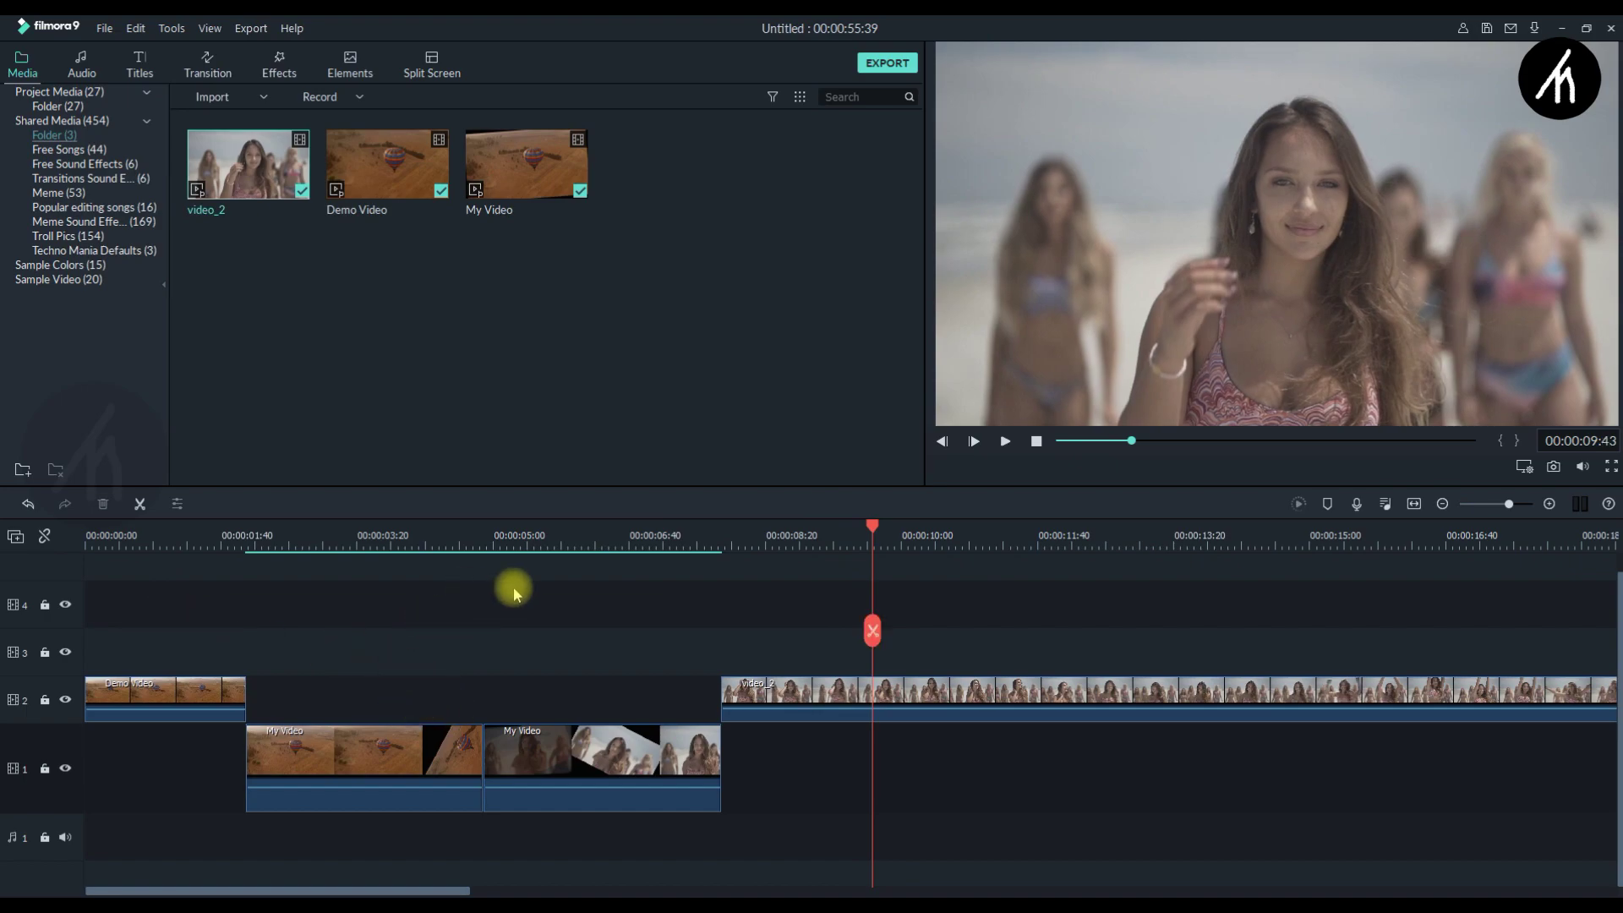
- Apply the Basic Flash transition between the two My Video clips and play it
left_click(211, 68)
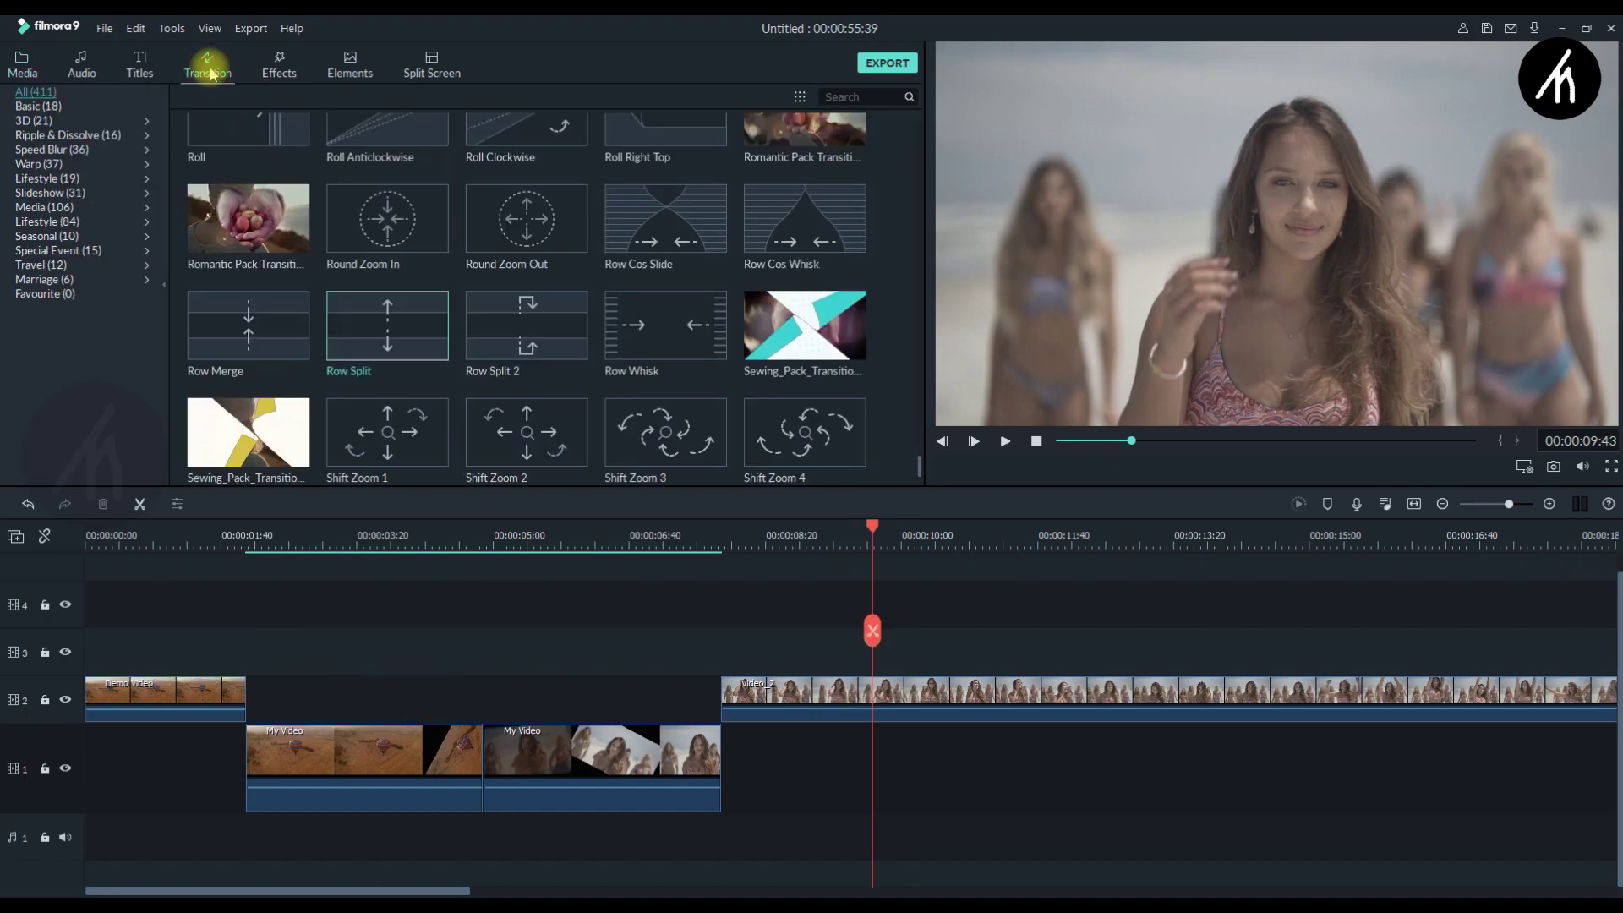
left_click(31, 107)
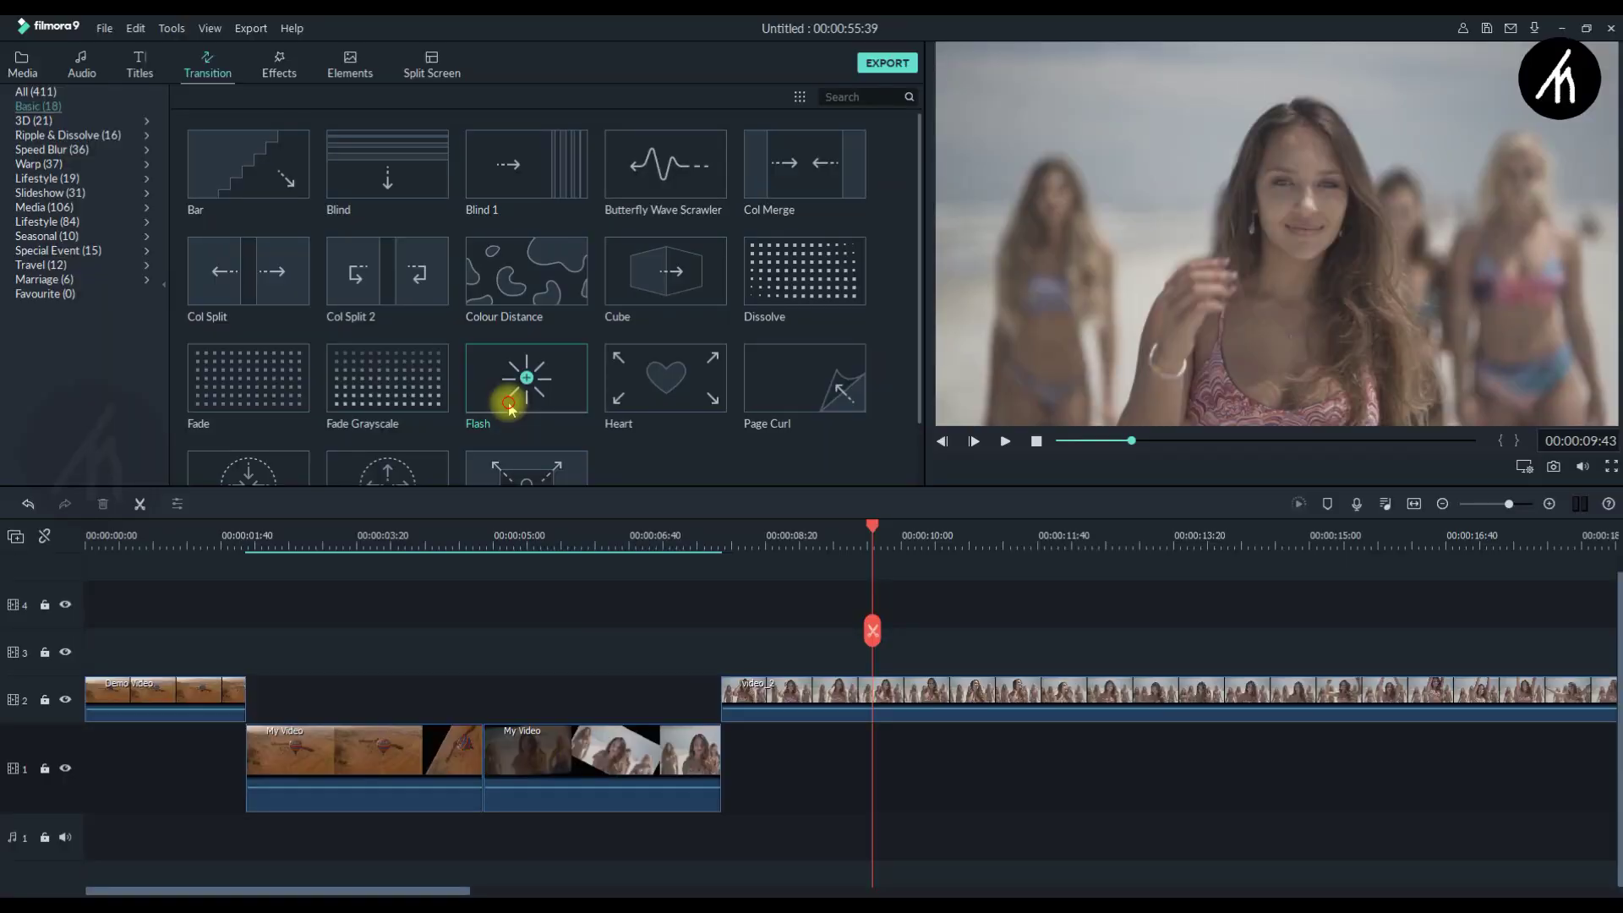
left_click_drag(510, 403, 481, 767)
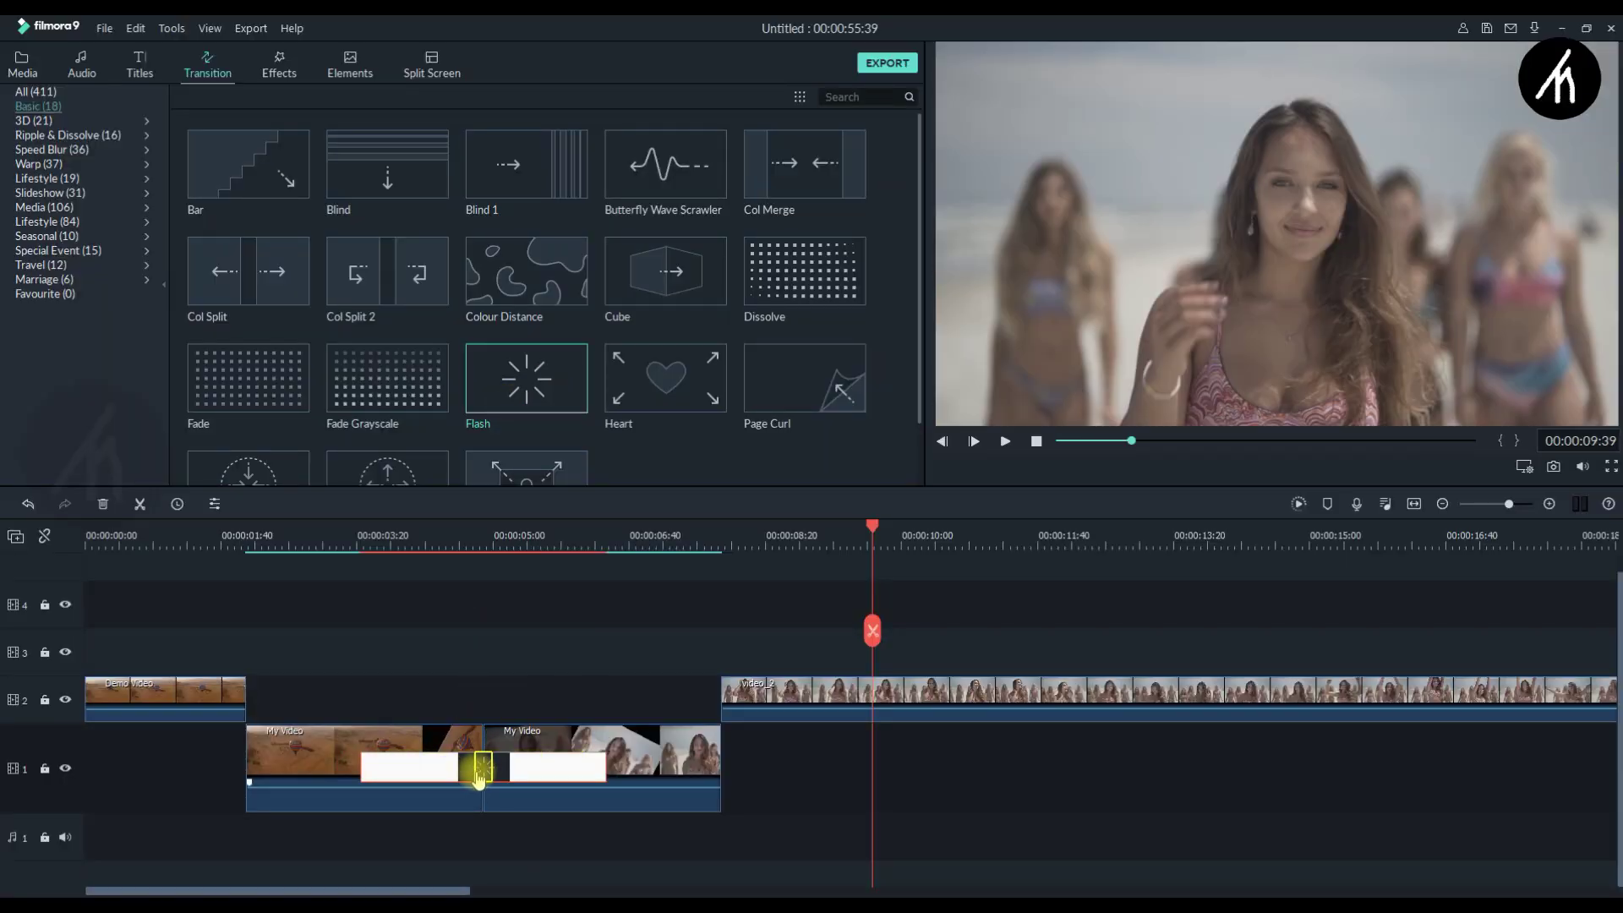
left_click(1299, 504)
left_click(407, 543)
key("space")
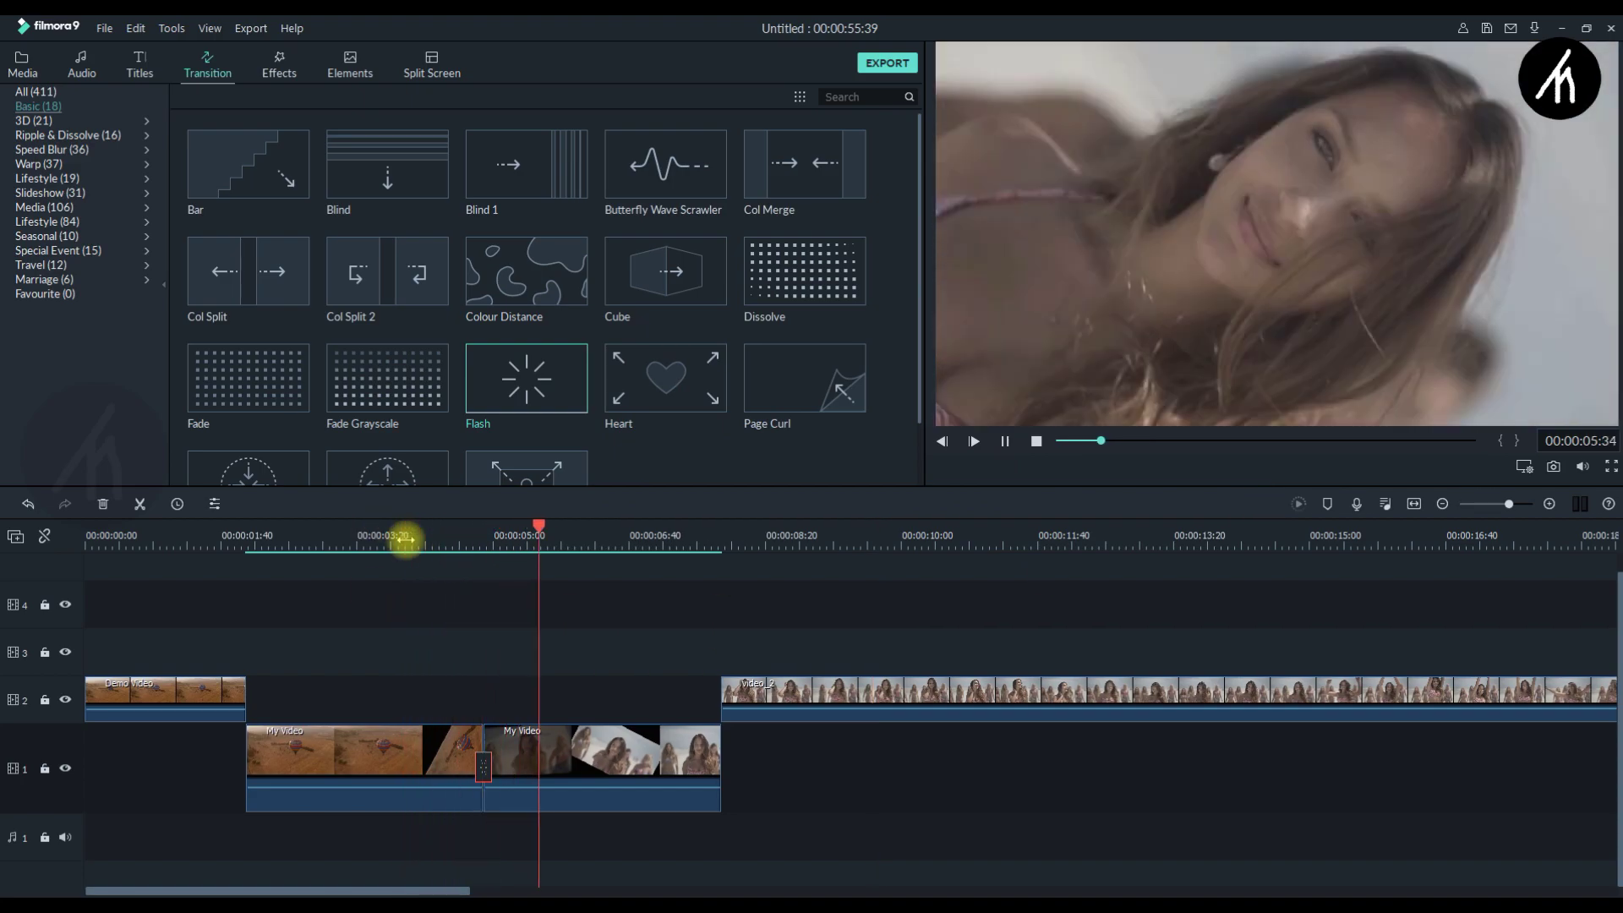
- Adjust the Flash transition's duration, render a preview, and play the sequence
left_click_drag(361, 761, 417, 768)
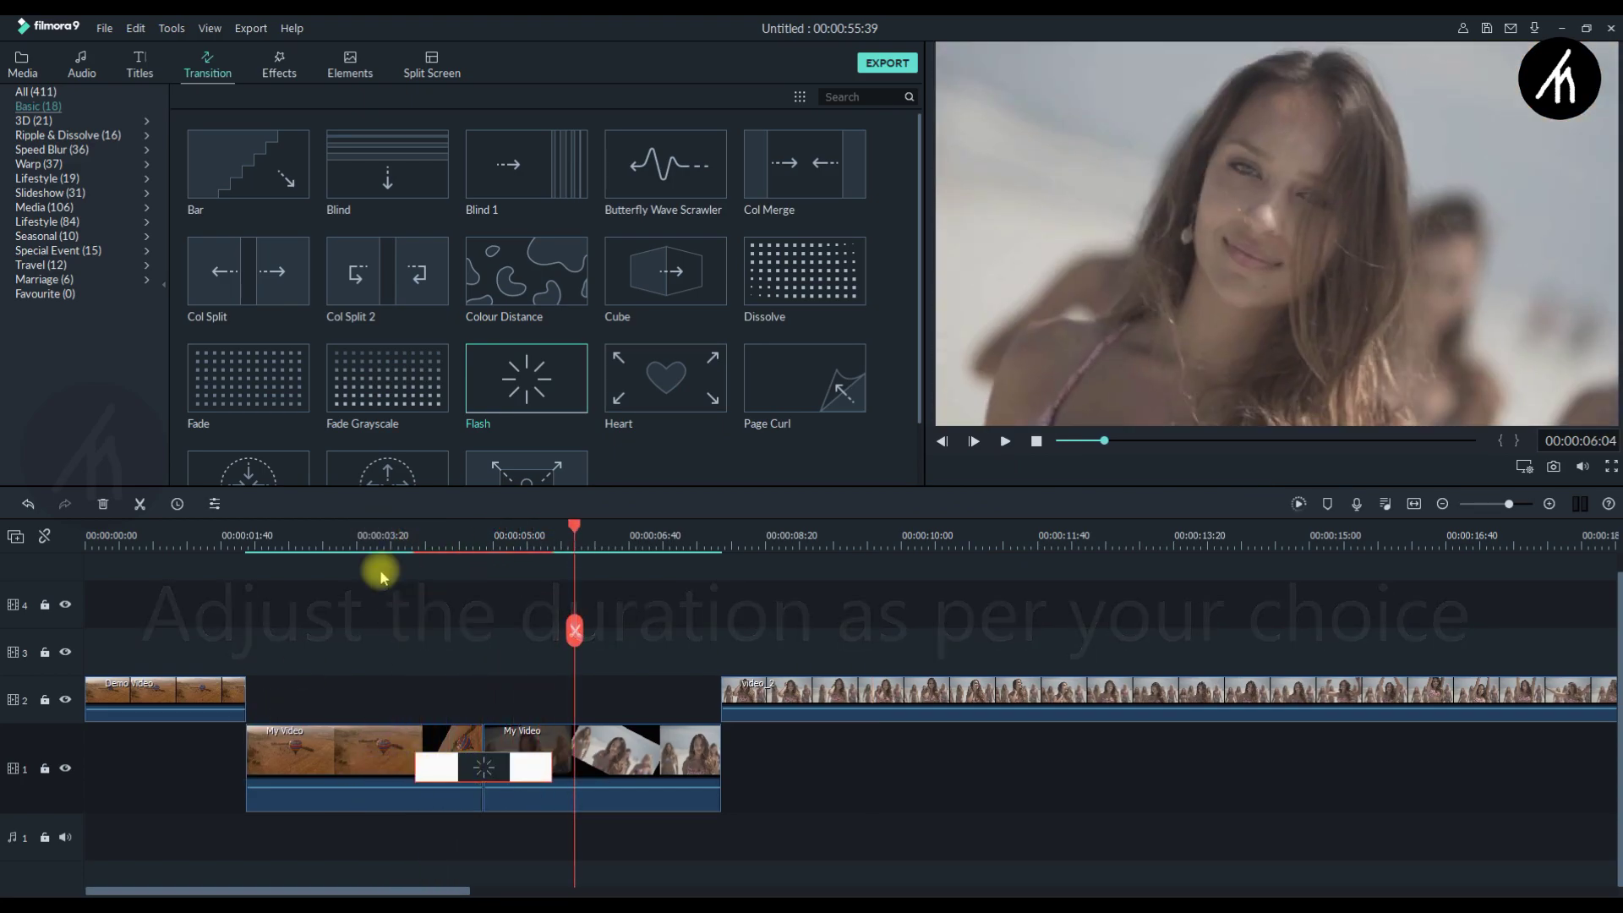
left_click(1302, 506)
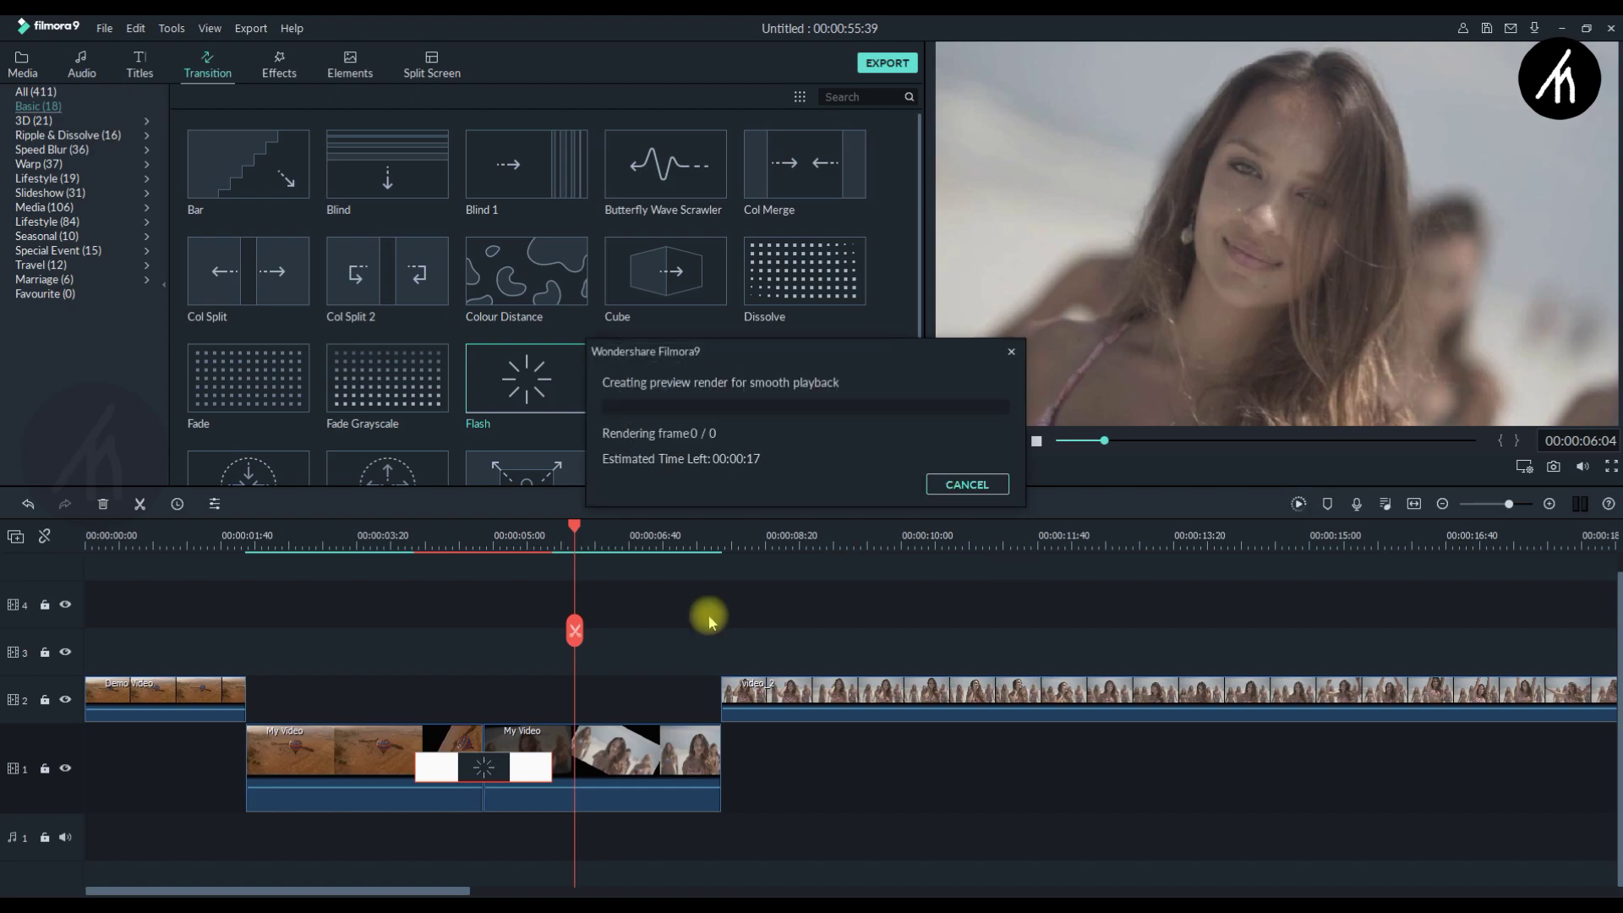
left_click(311, 547)
key("space")
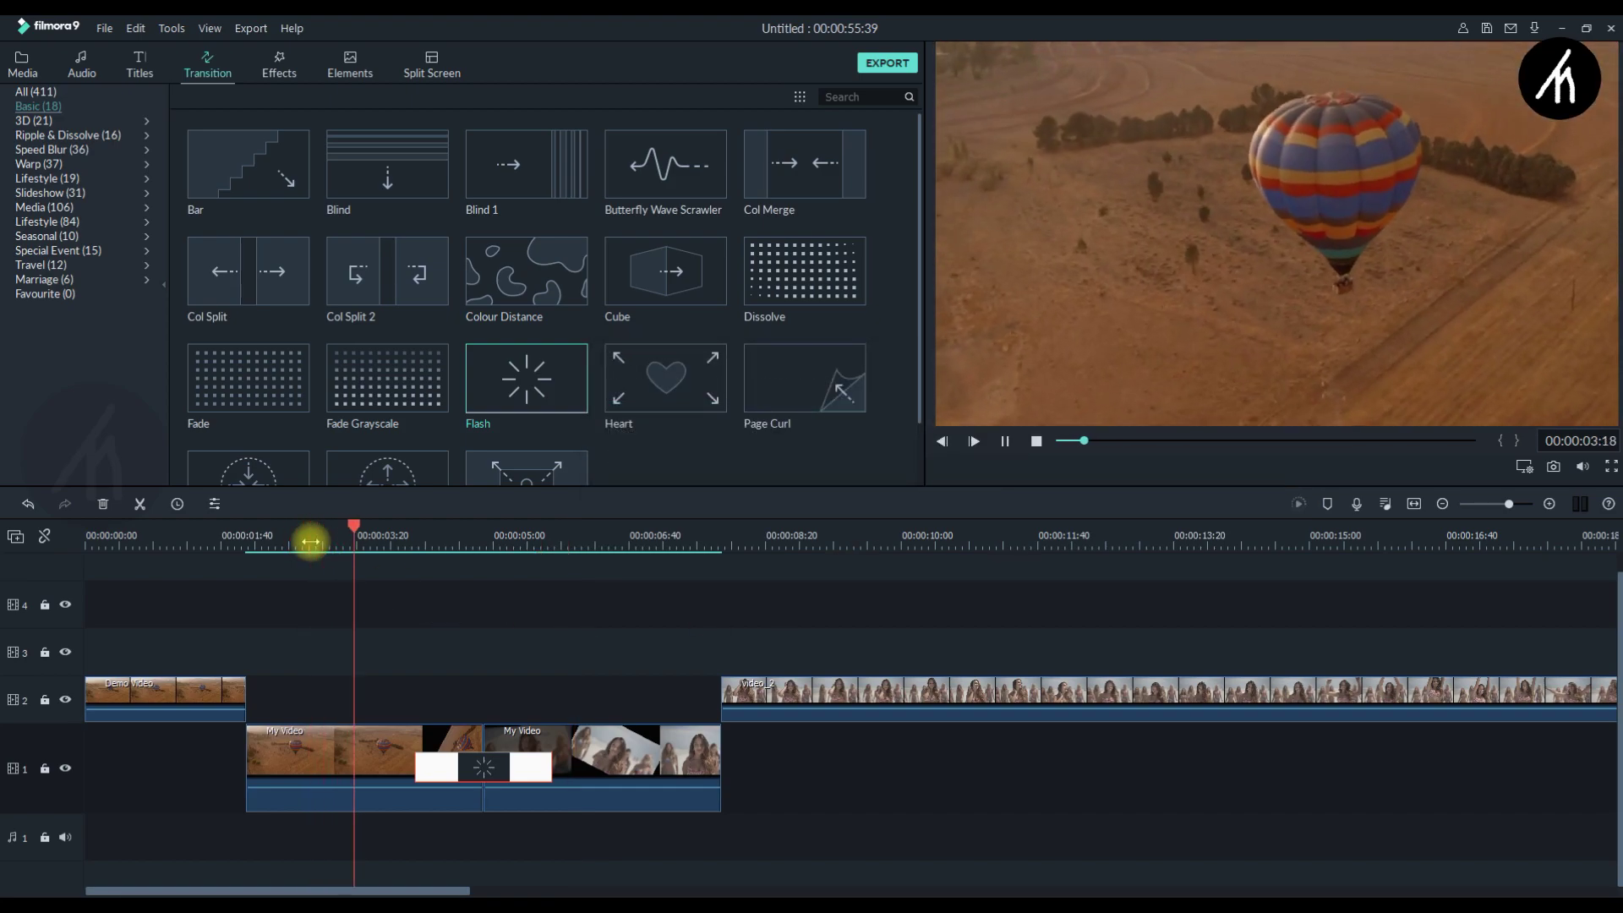